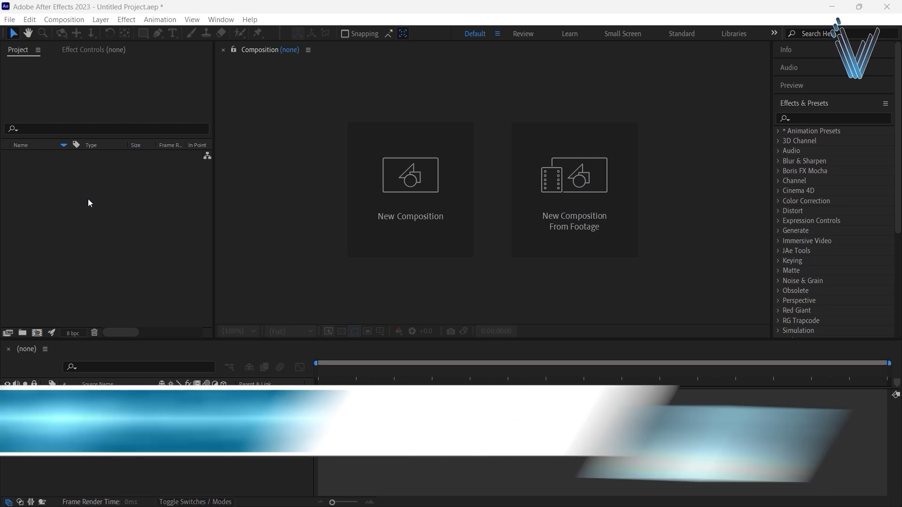
- Import Car Image.jpg from the Videos folder as footage and create a new composition from it
left_click(73, 196)
double_click(72, 196)
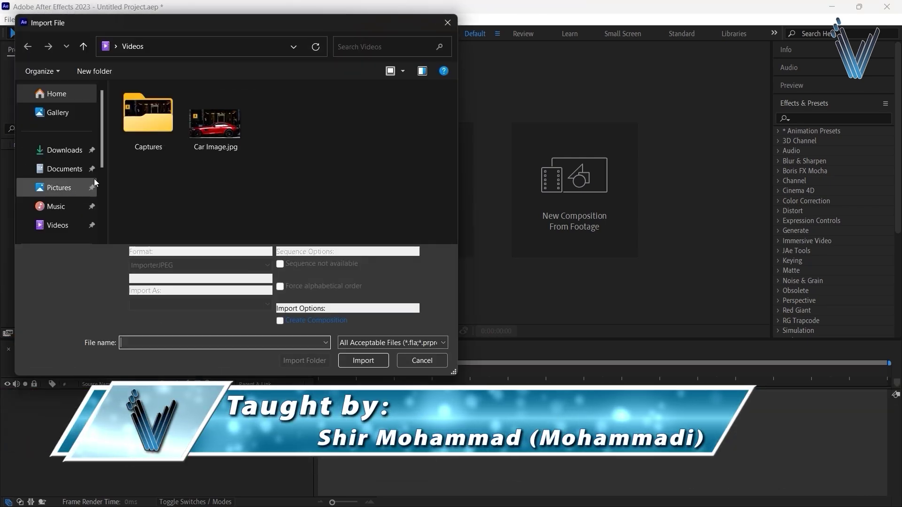
left_click(207, 131)
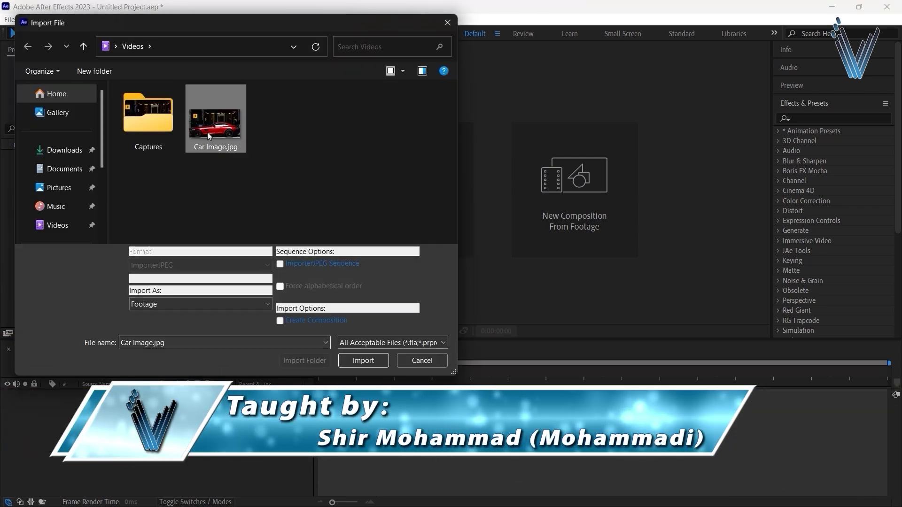
left_click(361, 361)
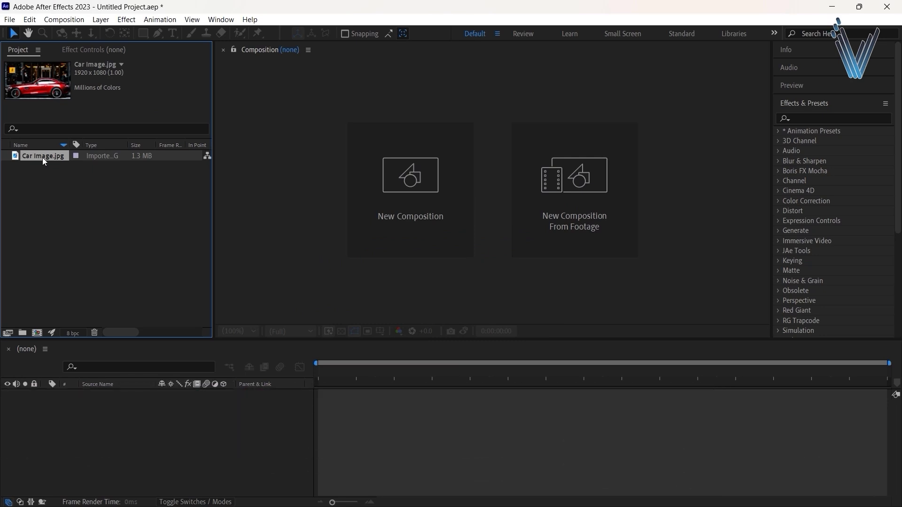
left_click_drag(42, 157, 98, 423)
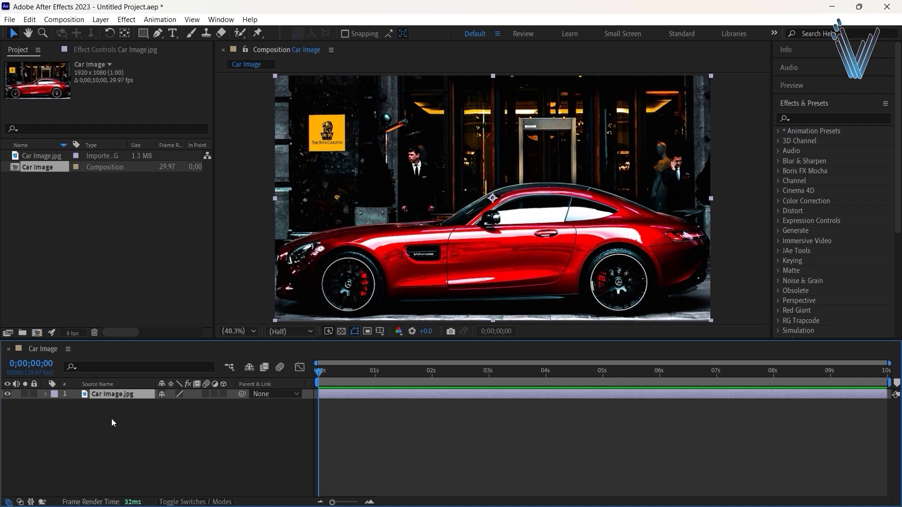
- Check the Car Image composition's size, frame rate and duration settings
left_click_drag(322, 371, 303, 382)
left_click(64, 19)
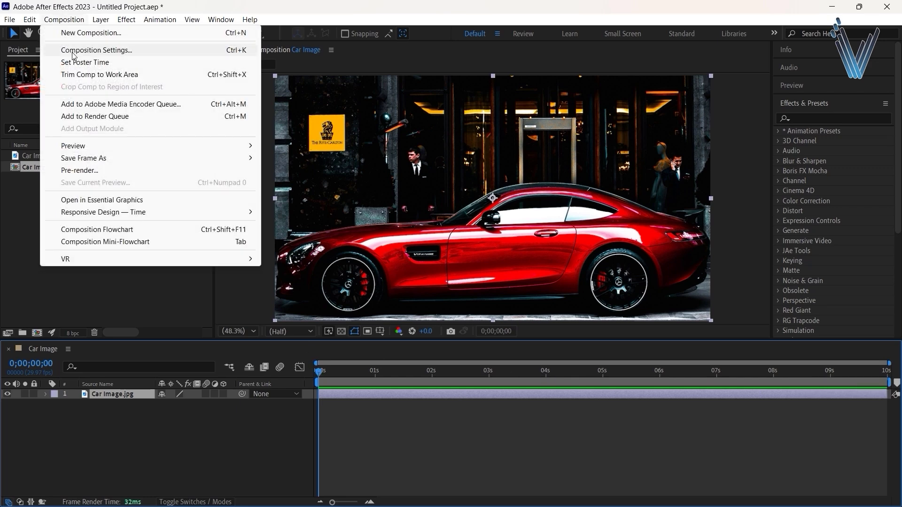
left_click(70, 50)
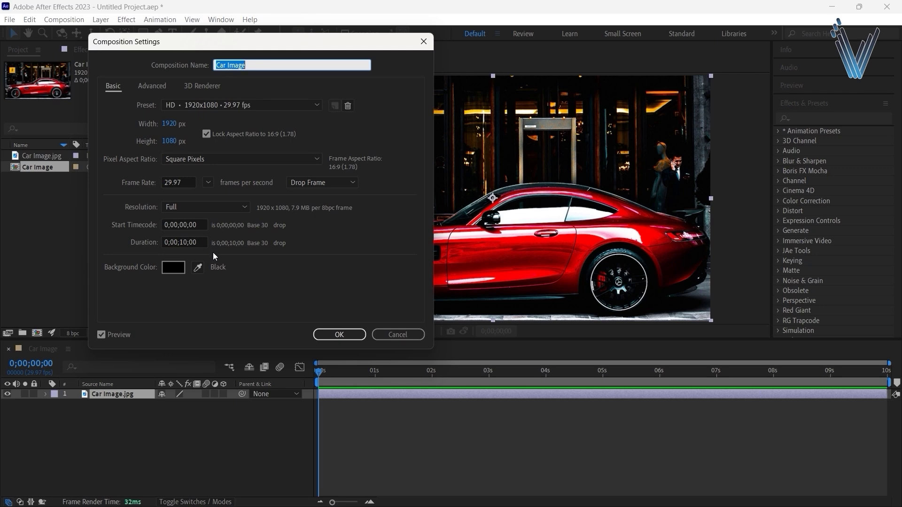
left_click(329, 336)
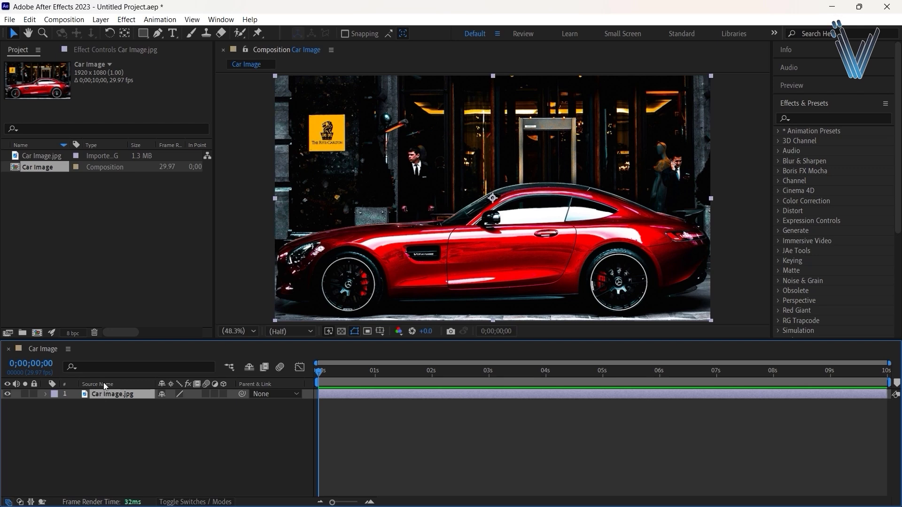
- Duplicate the Car Image.jpg layer in the timeline
left_click(29, 19)
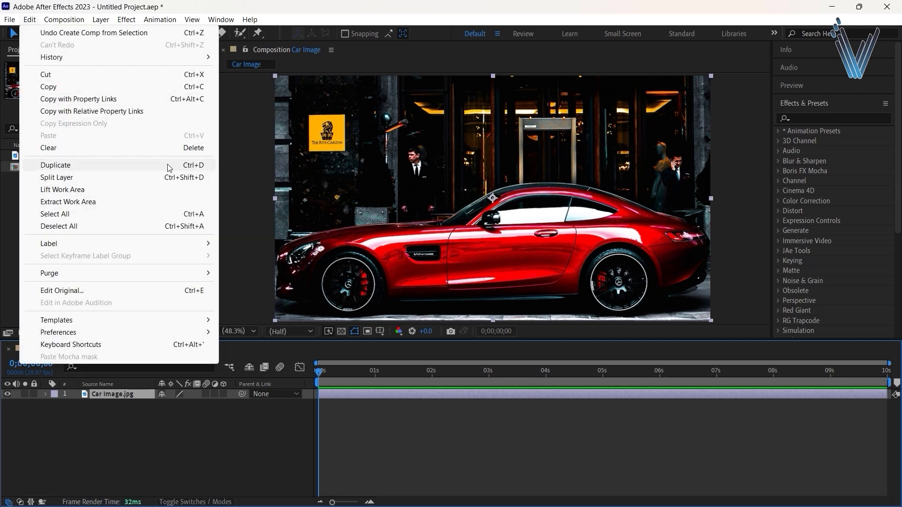
left_click(193, 167)
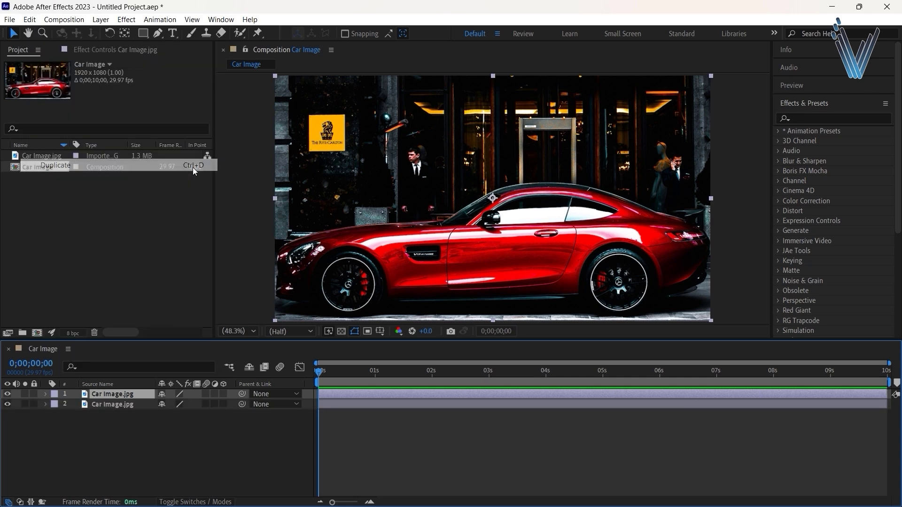
left_click(100, 402)
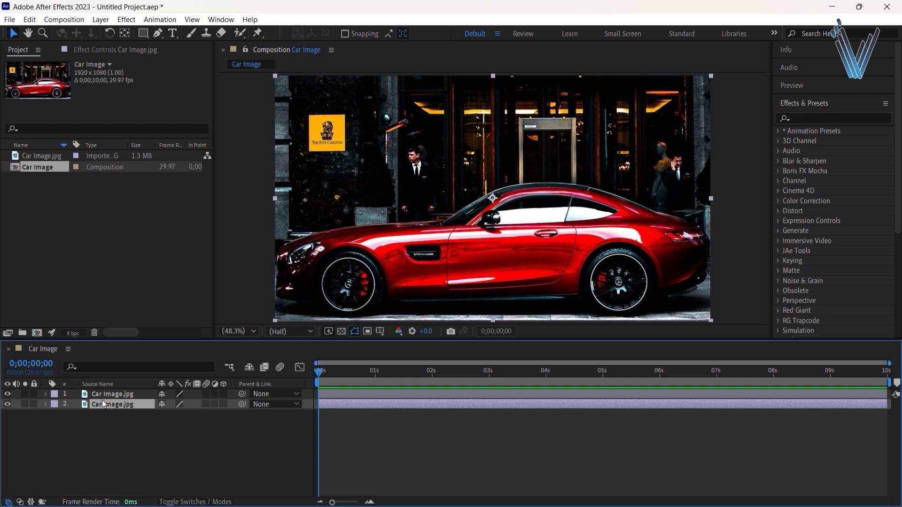
- Draw a circular mask around the car's rear wheel on the upper Car Image.jpg layer with the Ellipse Tool
left_click(108, 393)
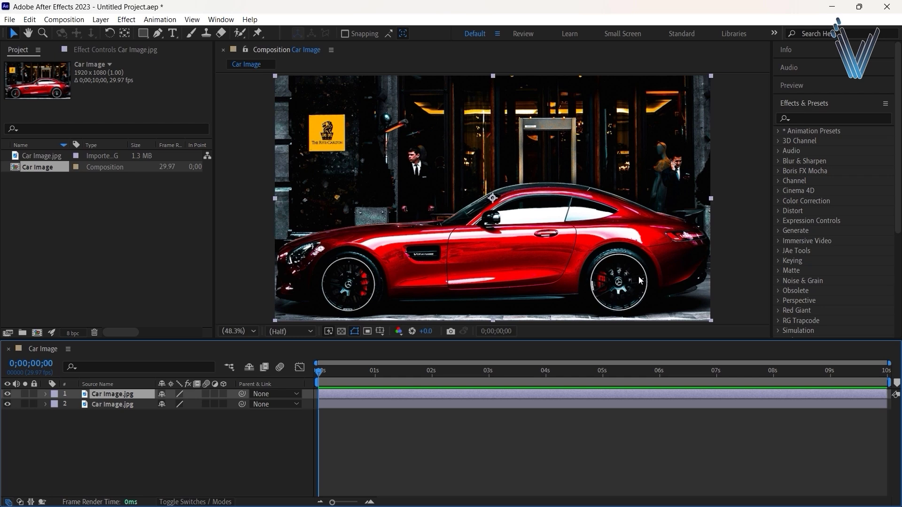
left_click(147, 37)
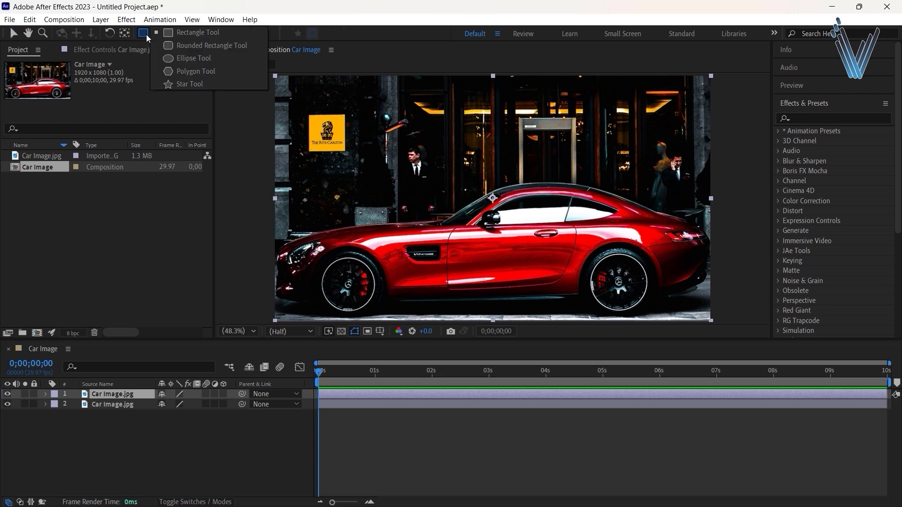
left_click(196, 58)
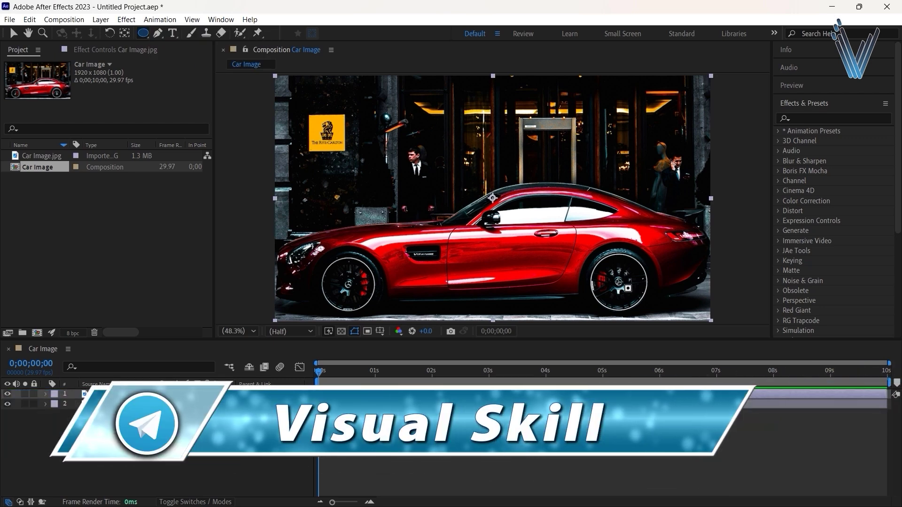
left_click_drag(628, 288, 640, 313)
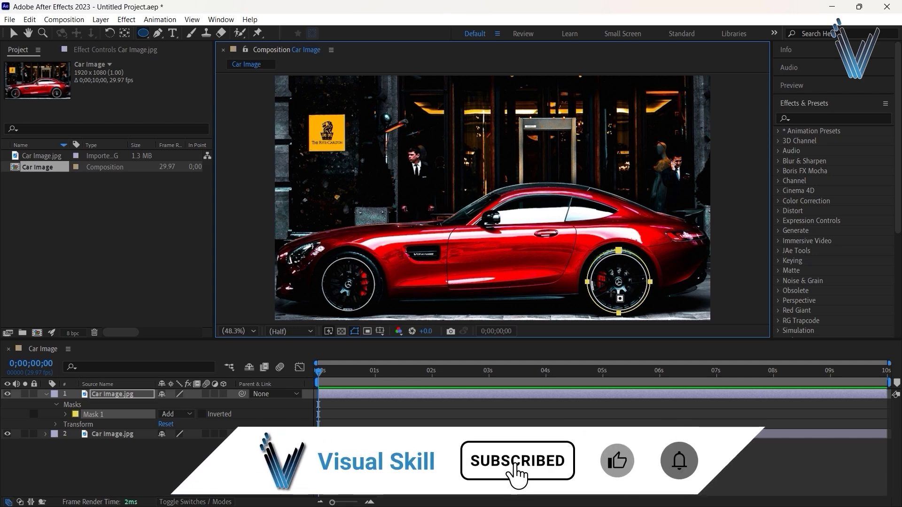
- Move the top and left points of the wheel mask slightly inward to follow the rear tyre's edge
scroll(613, 292, "up", 1)
scroll(615, 291, "up", 4)
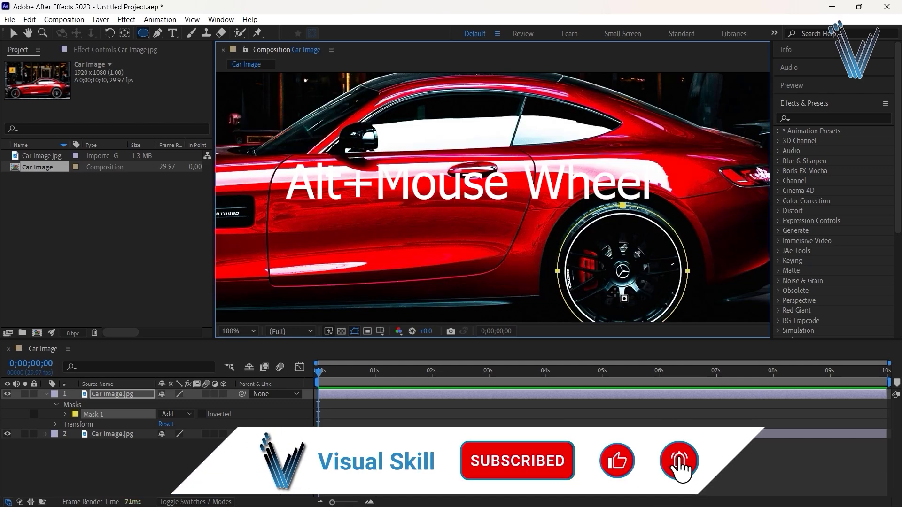
scroll(614, 292, "down", 2)
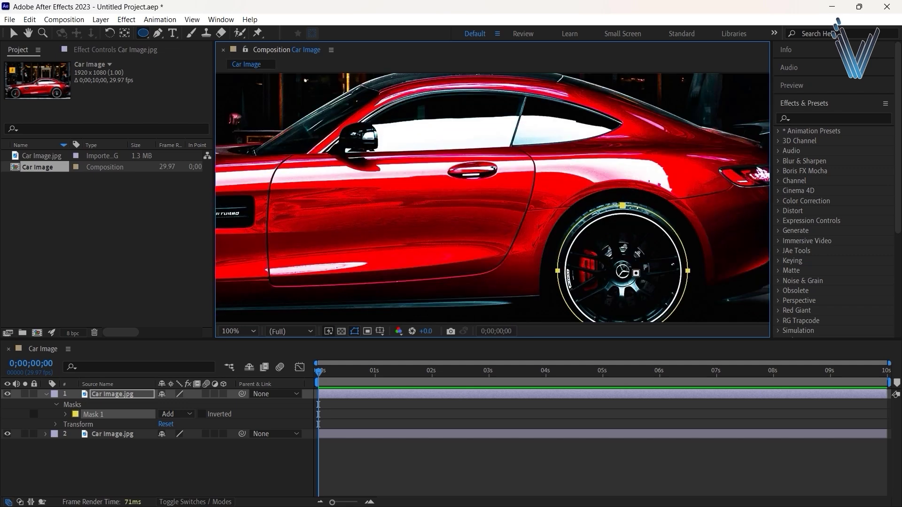
key("space")
left_click_drag(617, 269, 591, 220)
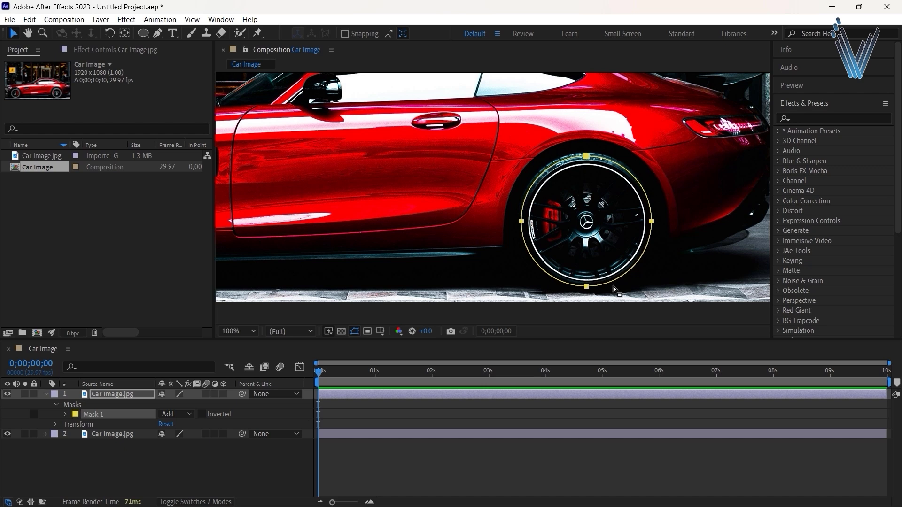
left_click(106, 415)
left_click_drag(597, 140, 586, 160)
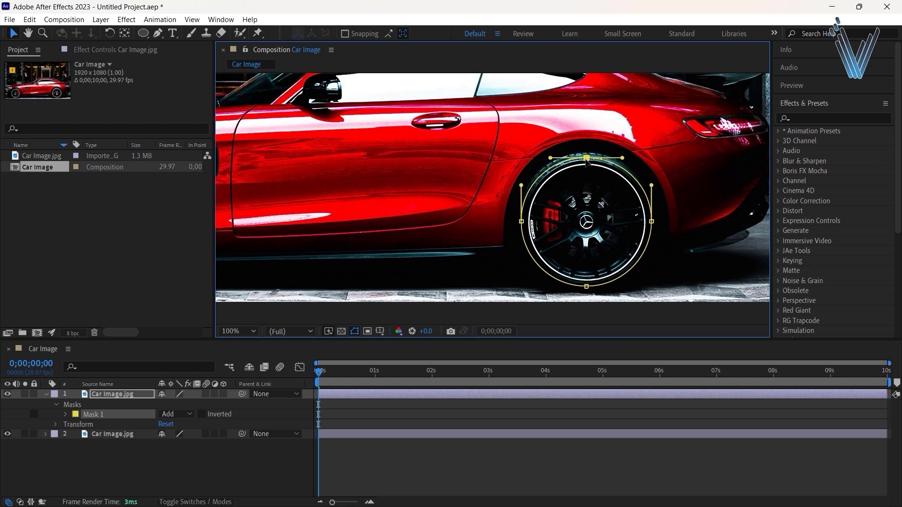
left_click(522, 222)
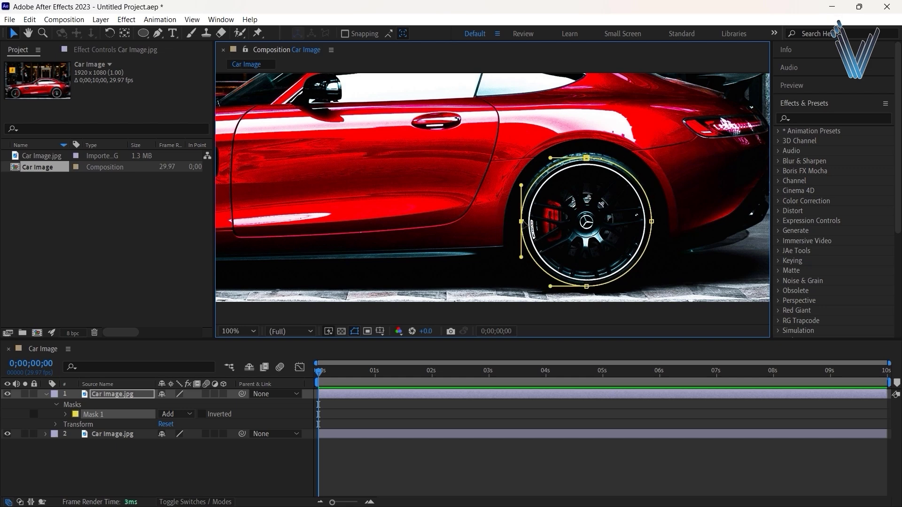
left_click_drag(523, 222, 524, 223)
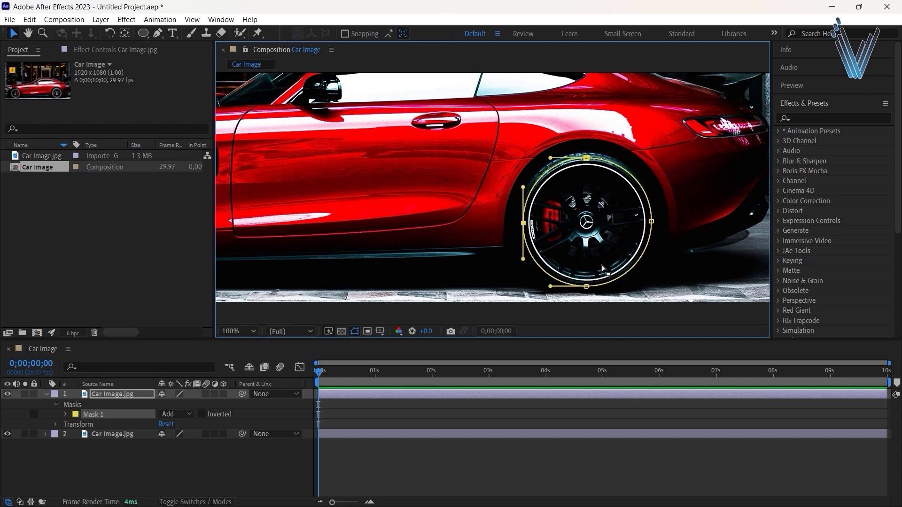
- Adjust the bottom and right points of the wheel mask to the tyre's edge, undoing the accidental shift of the lower image layer
left_click(586, 287)
left_click_drag(587, 287, 588, 288)
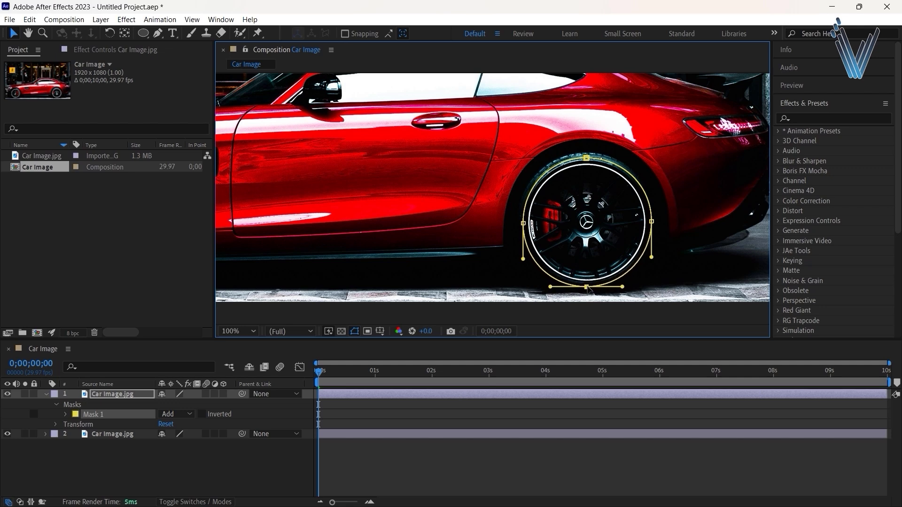
left_click(652, 222)
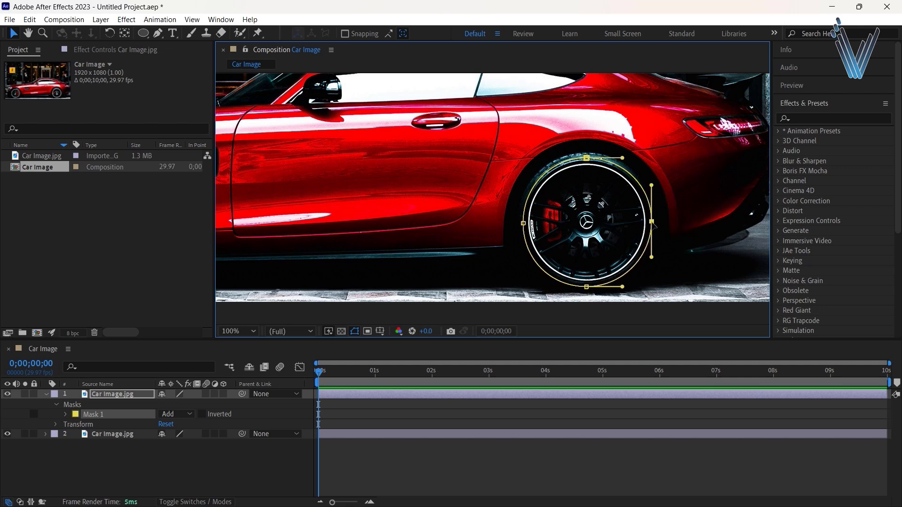
left_click_drag(653, 225, 638, 254)
key("ctrl+t")
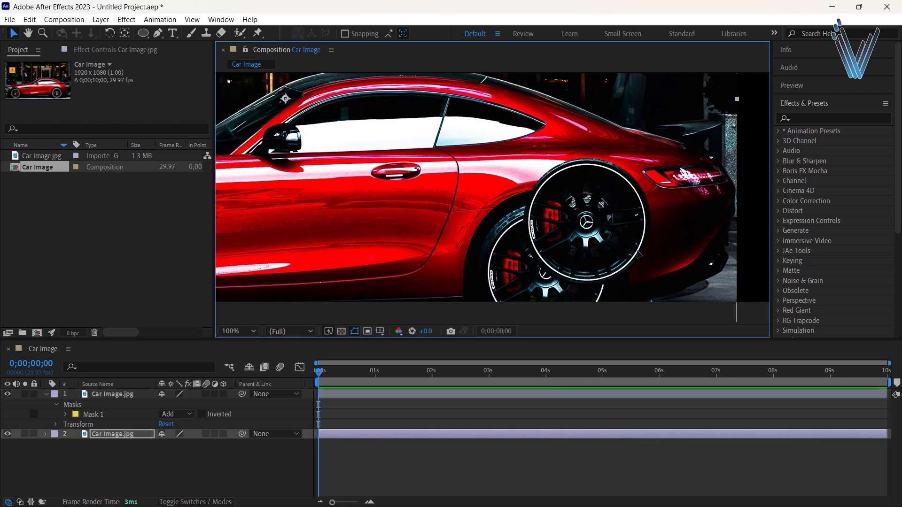
key("ctrl+z")
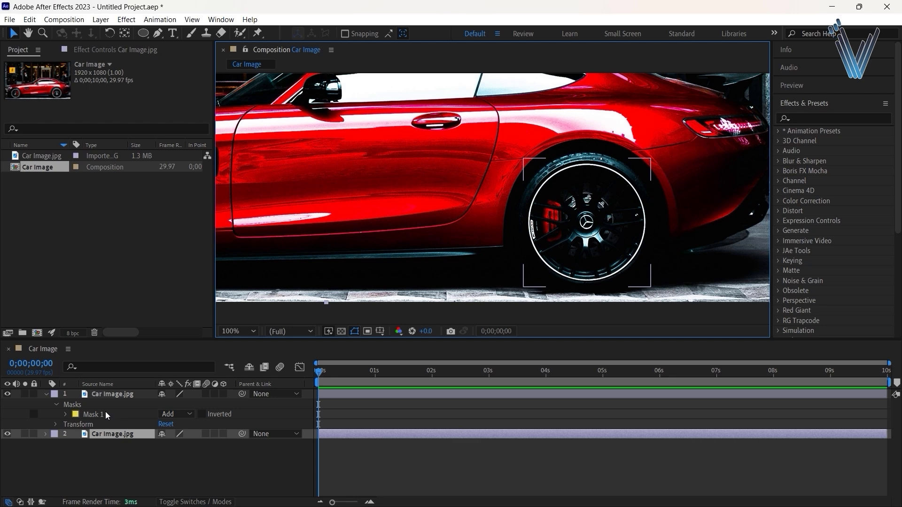
- Reselect Mask 1 on the upper layer and activate its free-transform box around the rear wheel
left_click(107, 415)
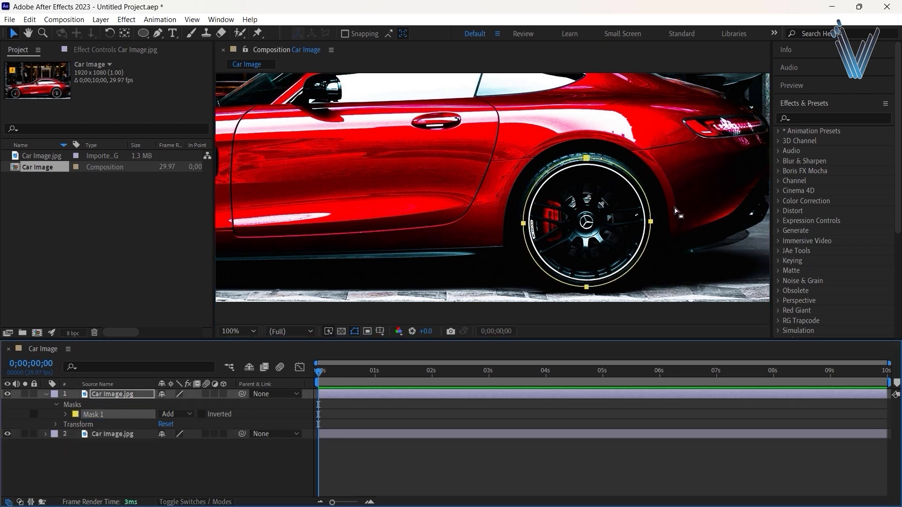
left_click(650, 222)
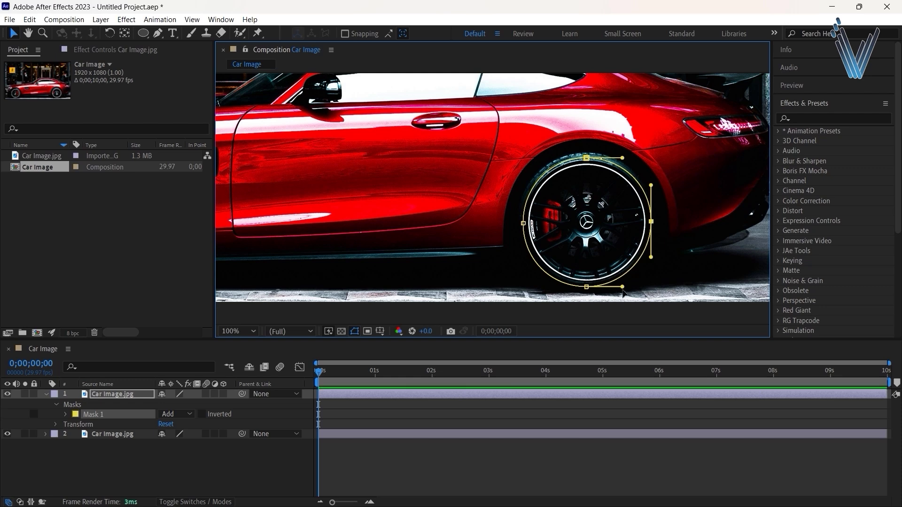
double_click(587, 286)
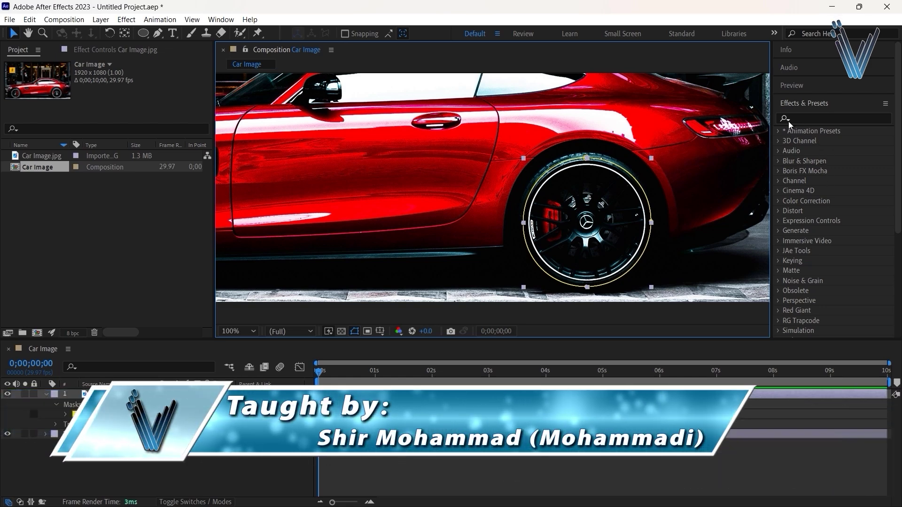
- Search the effects for "saber" and apply the Video Copilot Saber effect to the upper, masked Car Image.jpg layer
left_click(806, 117)
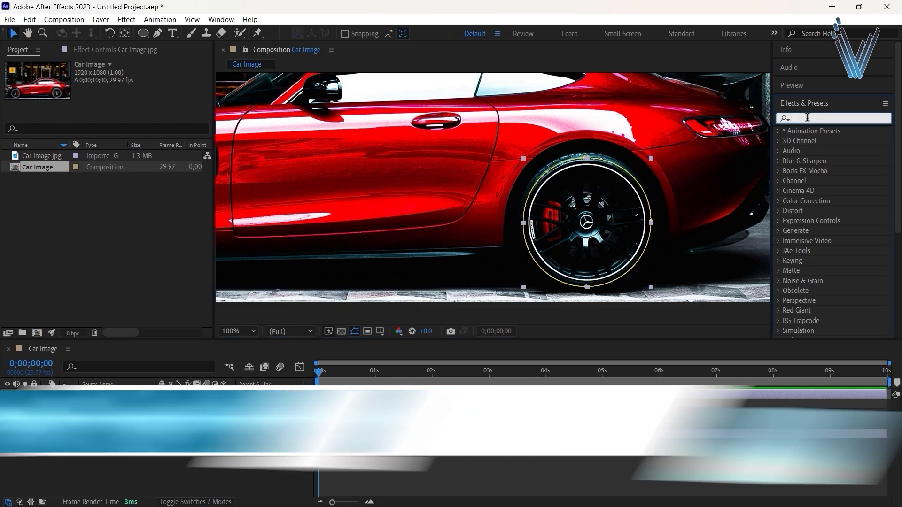
type("sa")
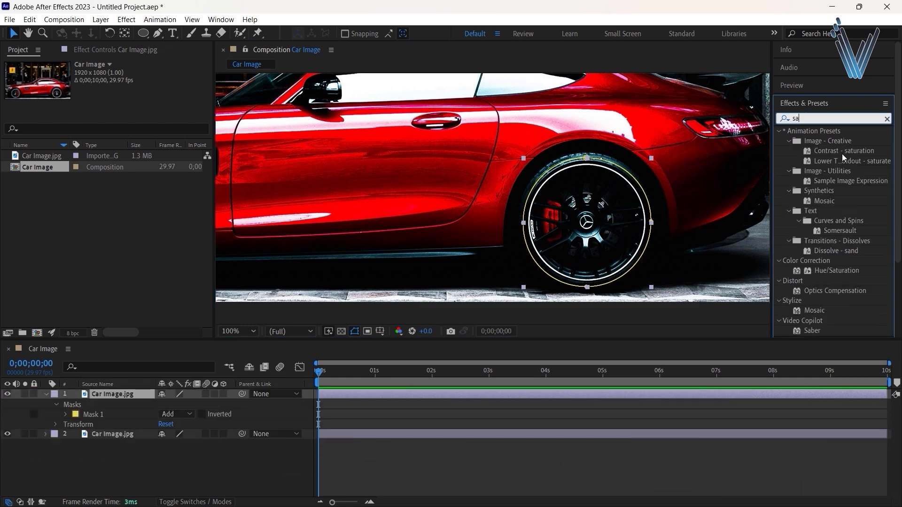
type("ber")
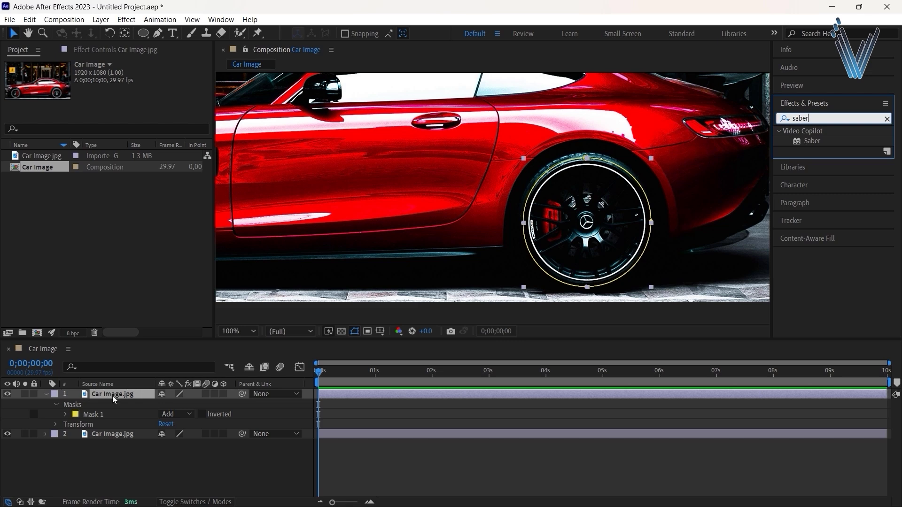
left_click_drag(811, 141, 105, 396)
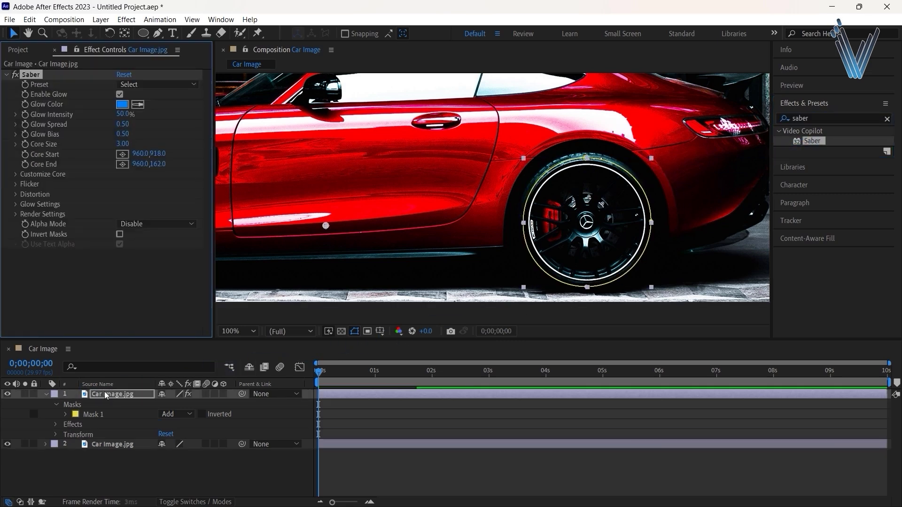
- Set the Saber effect's preset to Neon, with the whole composition fitted in the viewer
left_click(250, 335)
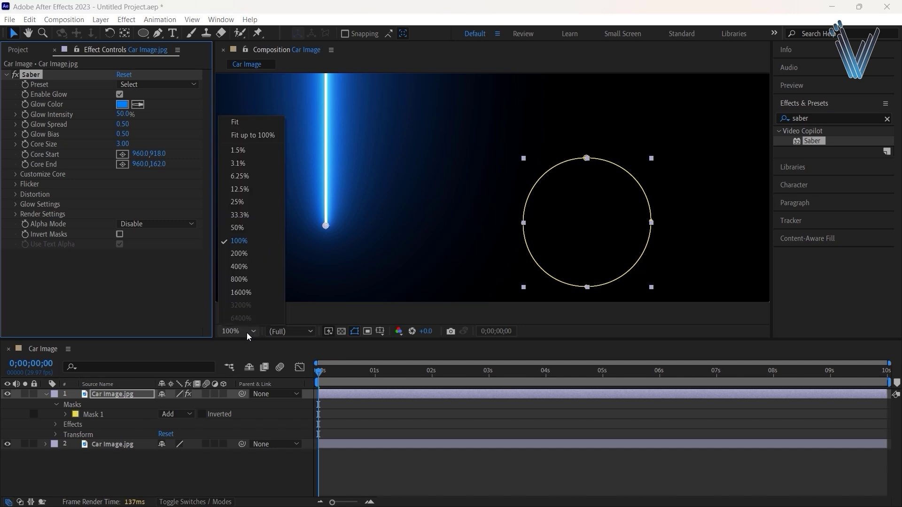
left_click(254, 136)
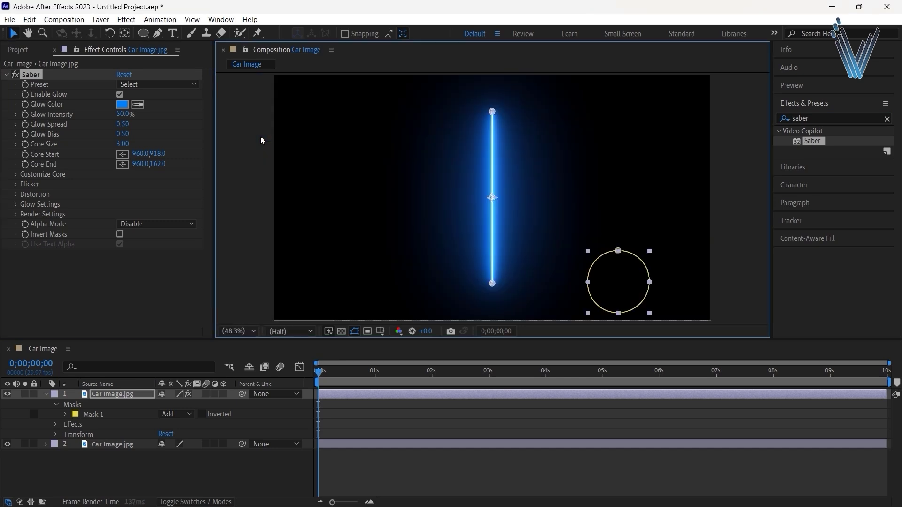
left_click(139, 86)
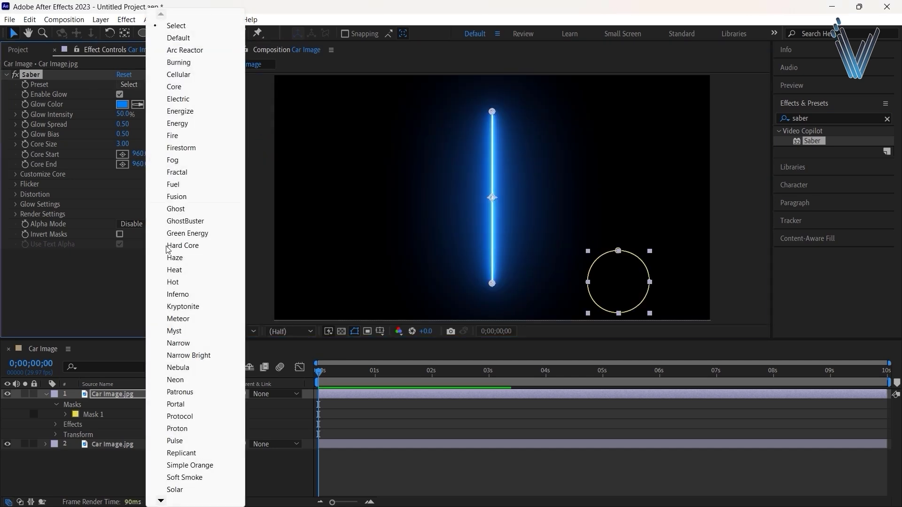
left_click(175, 380)
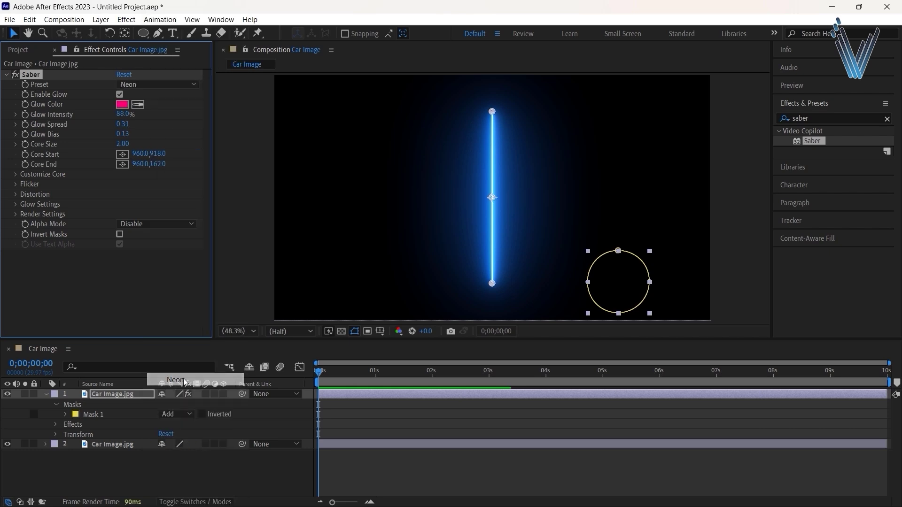
- Set the Saber effect's core type to Layer Masks so the glow follows the rear wheel mask
left_click(16, 174)
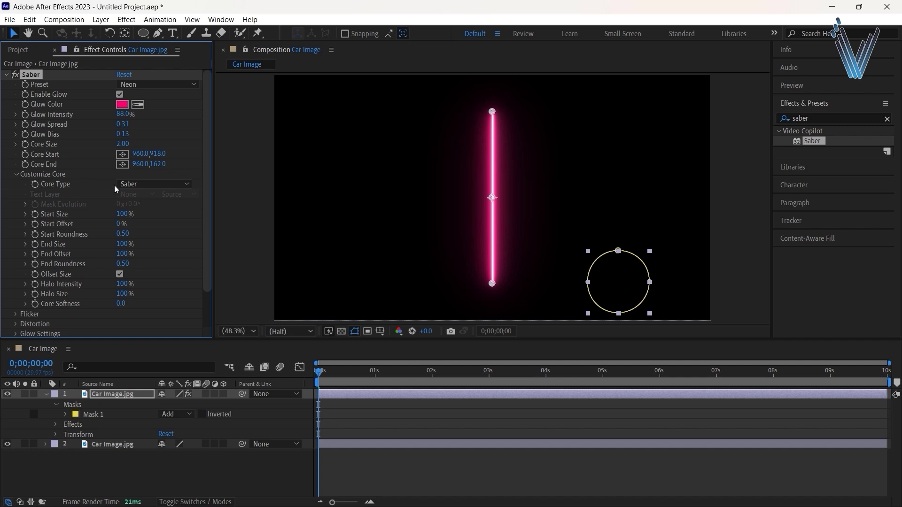
left_click(138, 185)
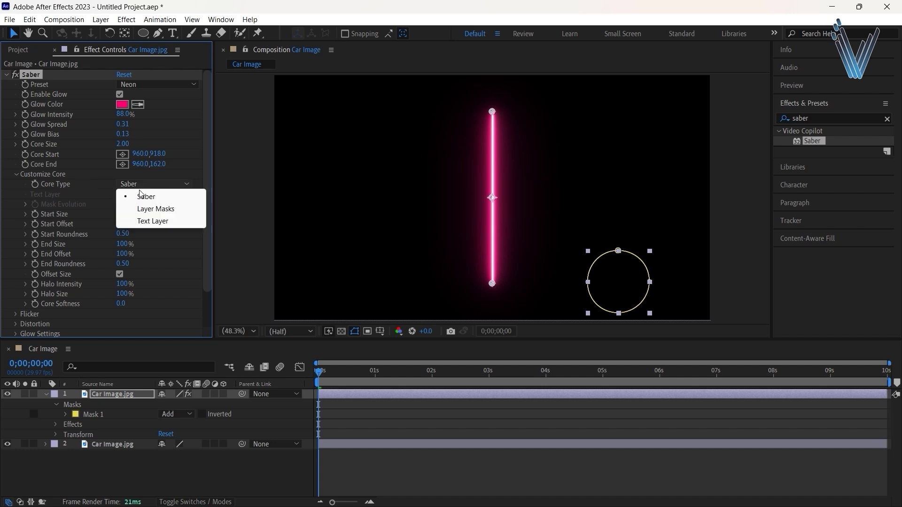
left_click(163, 210)
- Set the composite settings in Saber's render settings to Transparent
left_click_drag(210, 194, 208, 240)
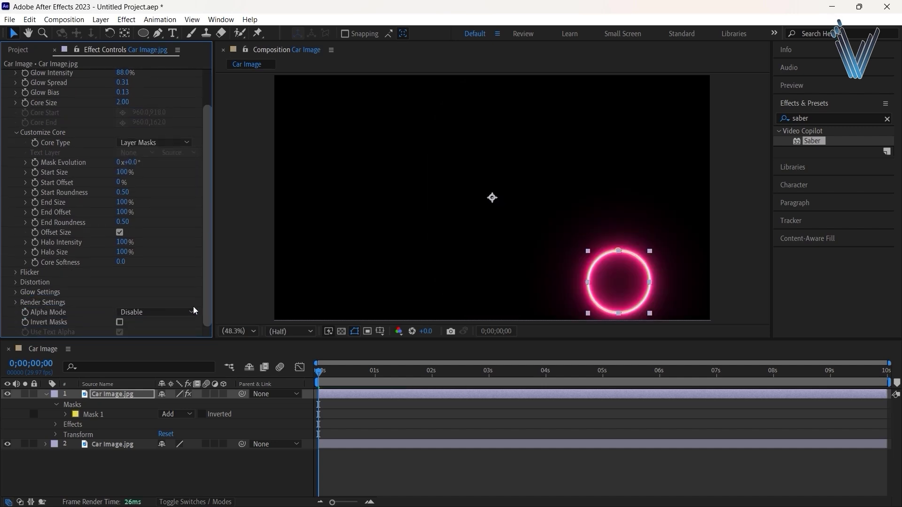
left_click(17, 303)
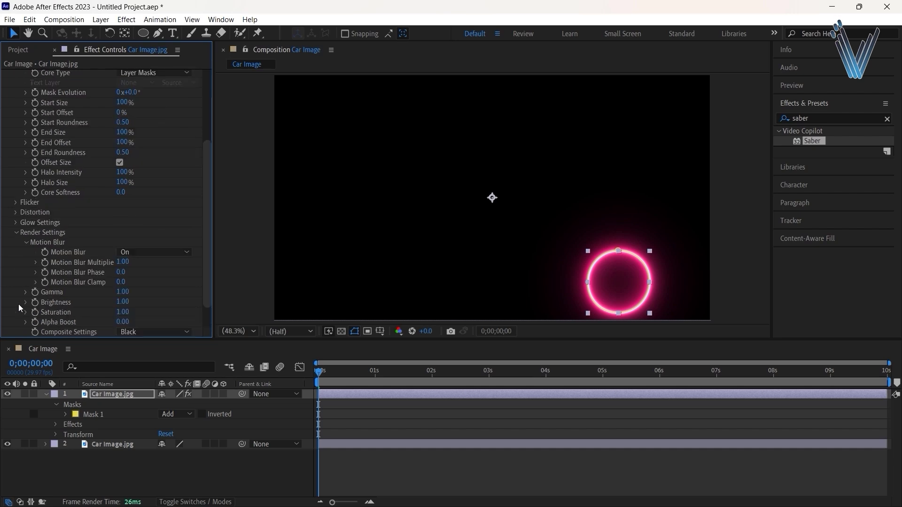
left_click_drag(209, 270, 121, 323)
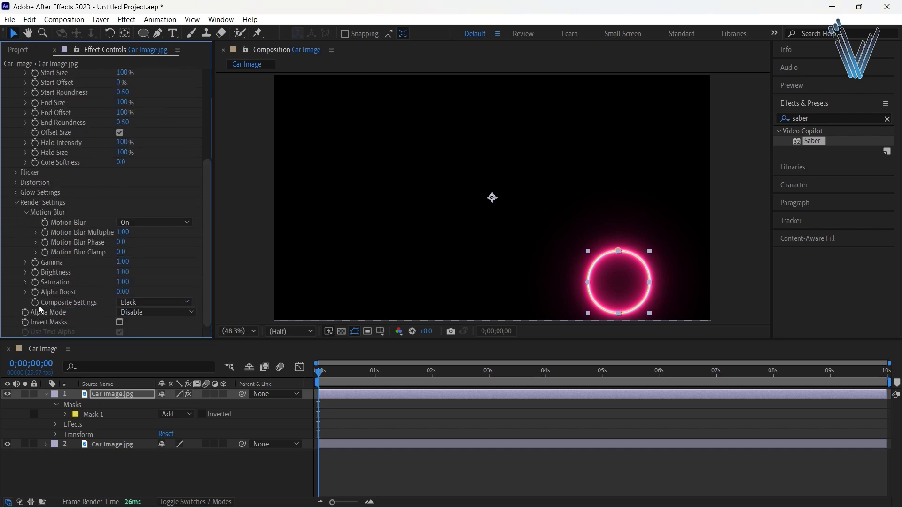
left_click(135, 304)
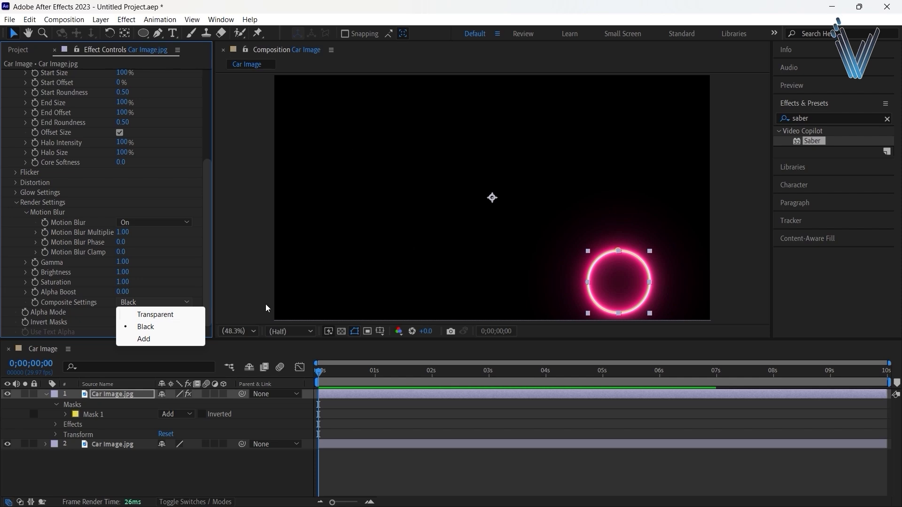
left_click(183, 313)
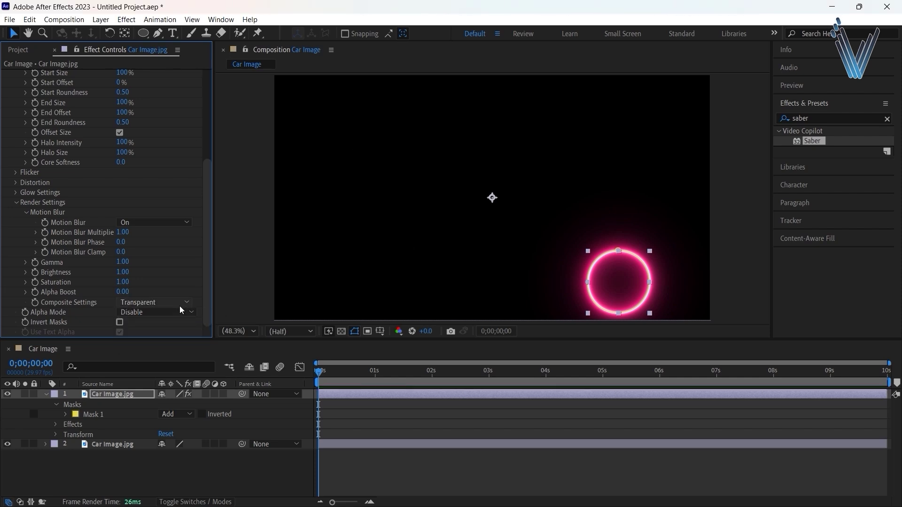
- Set the Saber core's start offset to 50% and deselect the layer
scroll(202, 203, "up", 5)
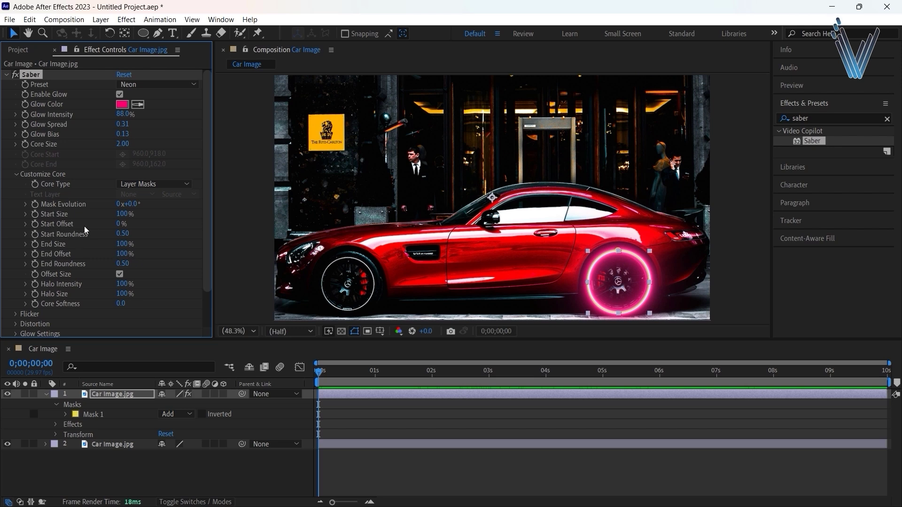
left_click(119, 224)
type("50")
key("Return")
left_click(544, 417)
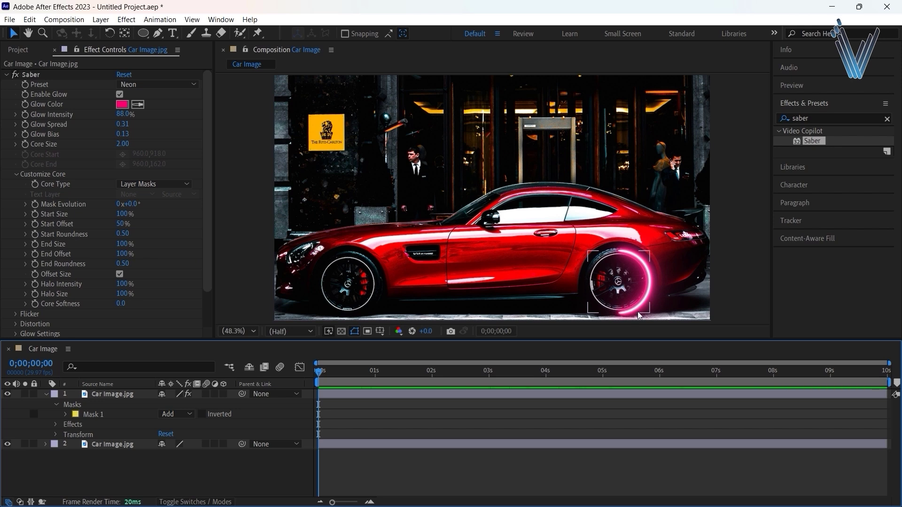
- Set the Saber core's start size to 50% and its end size to 150%
left_click(121, 213)
type("50")
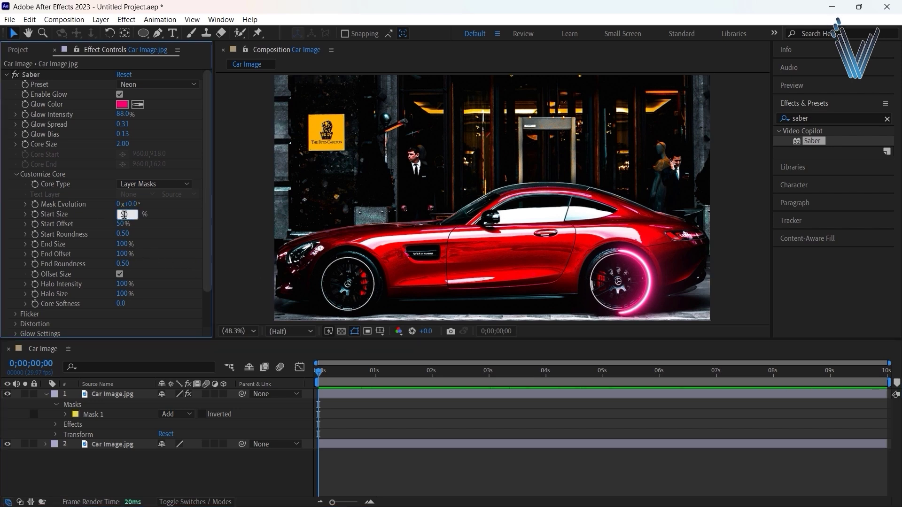
key("Return")
left_click(617, 251)
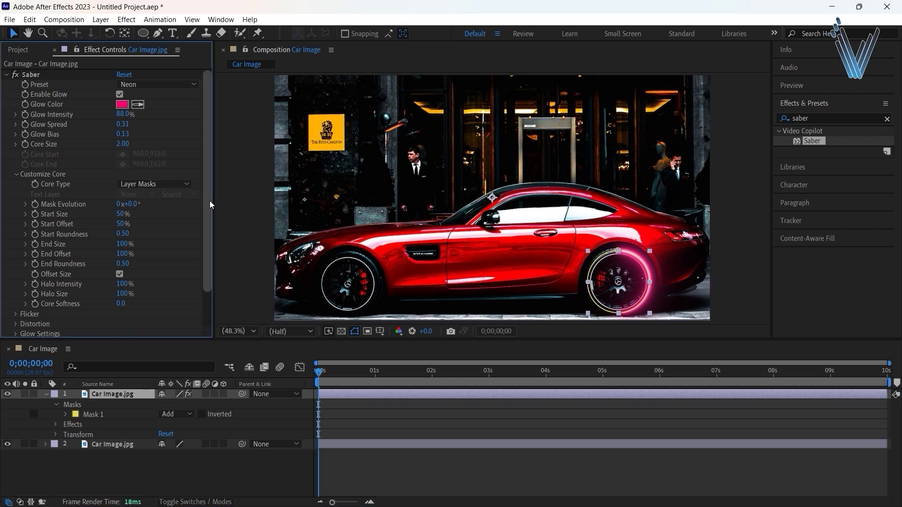
scroll(197, 216, "down", 2)
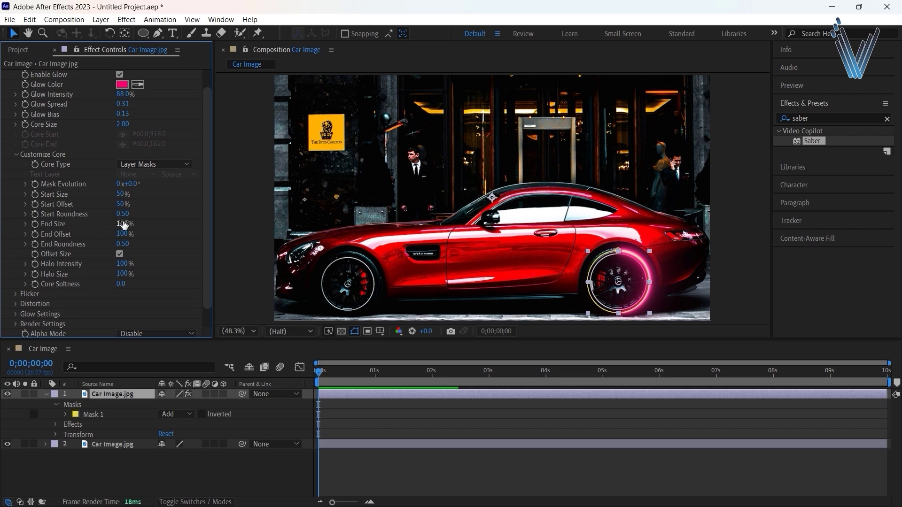
left_click(124, 224)
type("150")
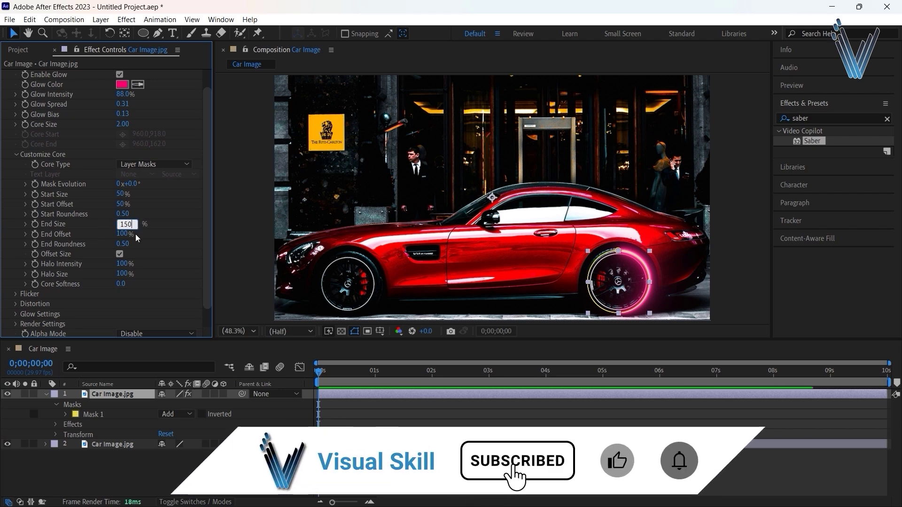
key("Return")
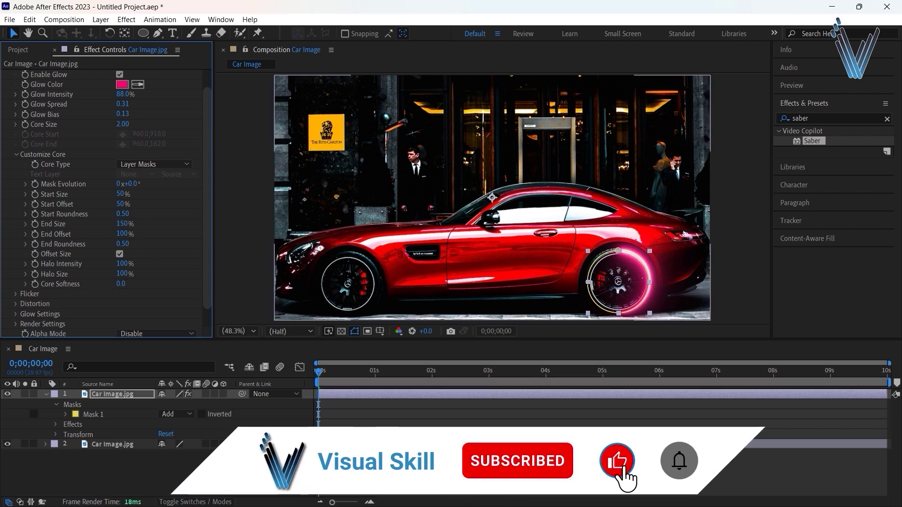
left_click(593, 348)
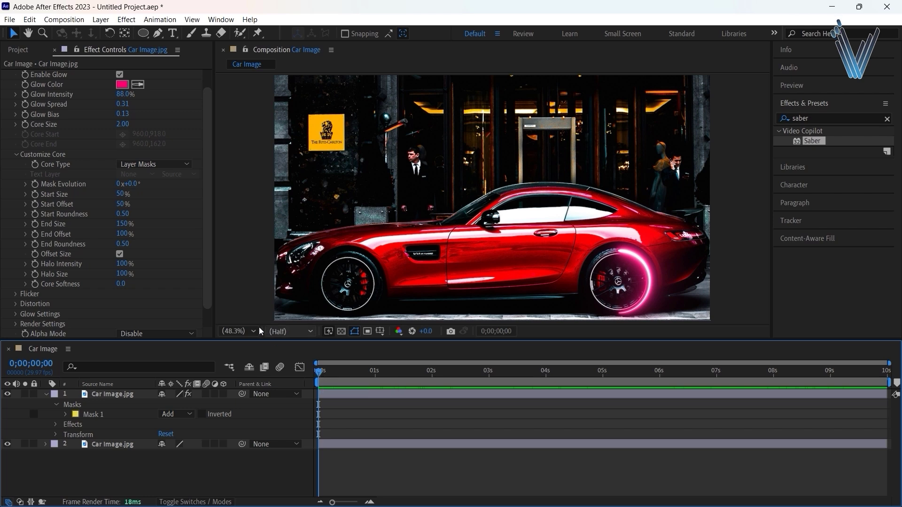
- Keyframe Saber's Mask Evolution from 0 revolutions at the first frame to 7 revolutions at the last frame
left_click(35, 187)
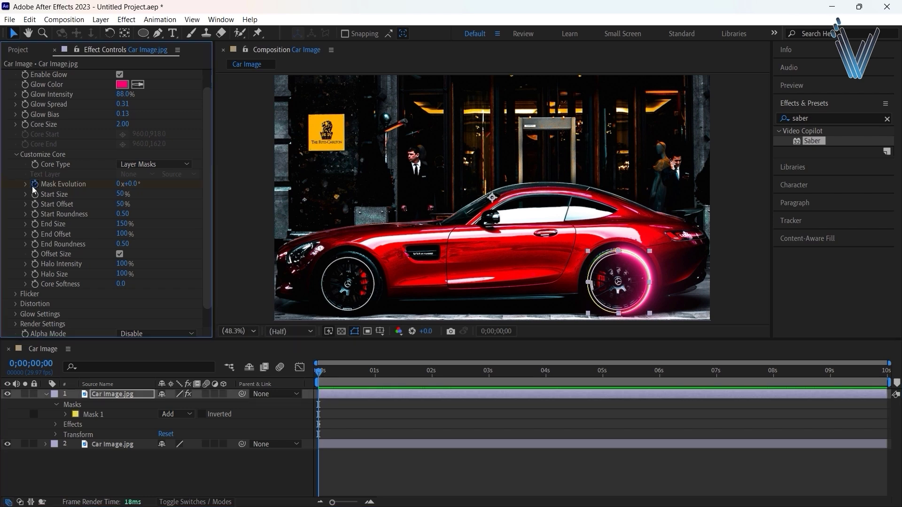
left_click_drag(322, 375, 830, 373)
key("End")
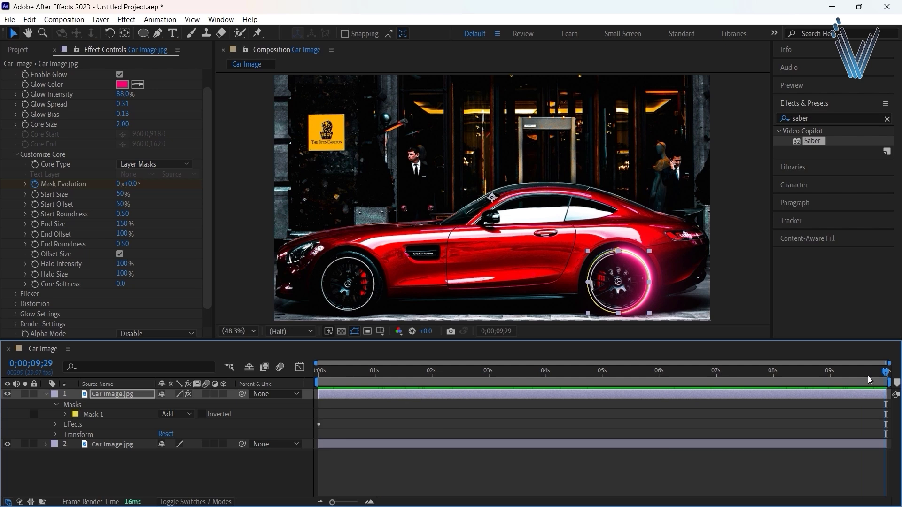
left_click(119, 184)
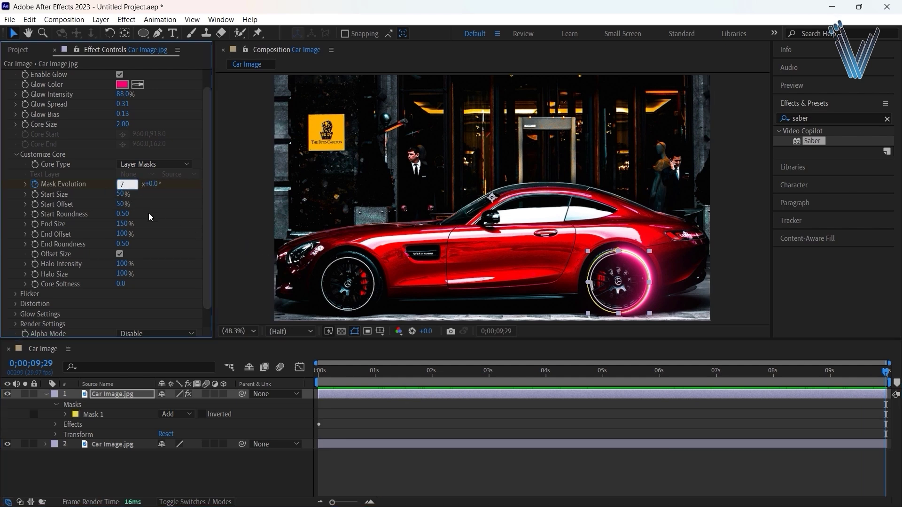
key("Return")
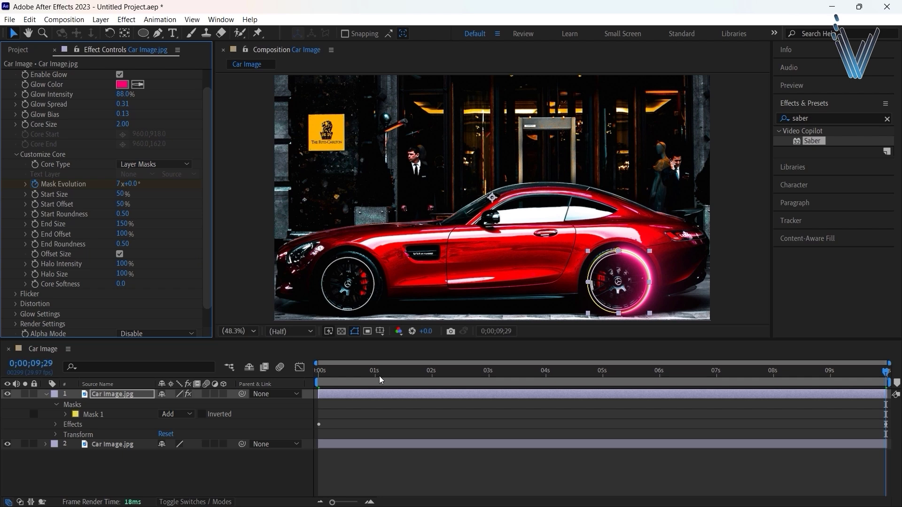
- Play the animation from the first frame to check the rotating rear wheel glow, and return to the start
left_click(379, 376)
key("Home")
left_click(800, 84)
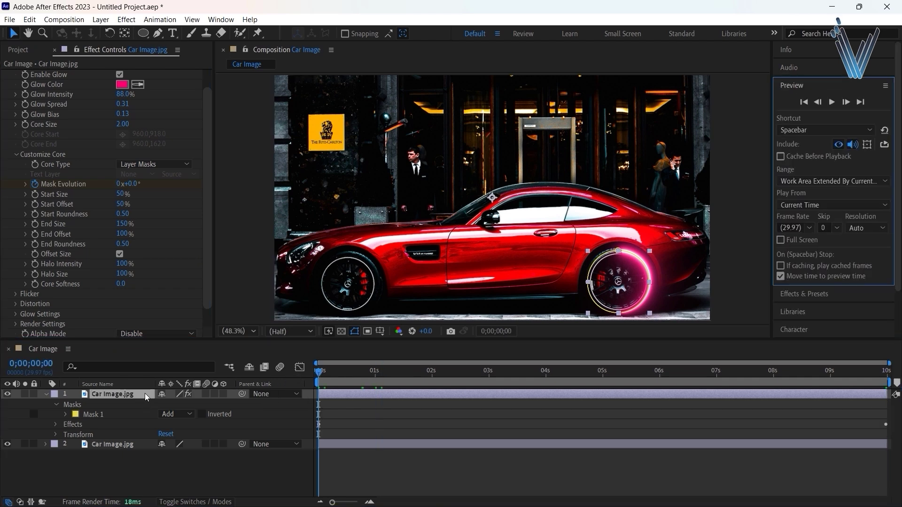
left_click(832, 103)
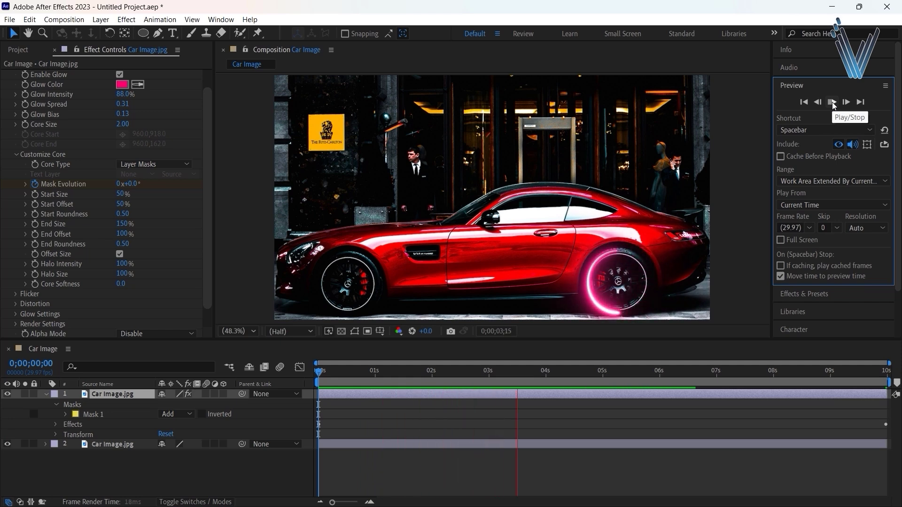
left_click(832, 103)
left_click_drag(403, 382, 270, 403)
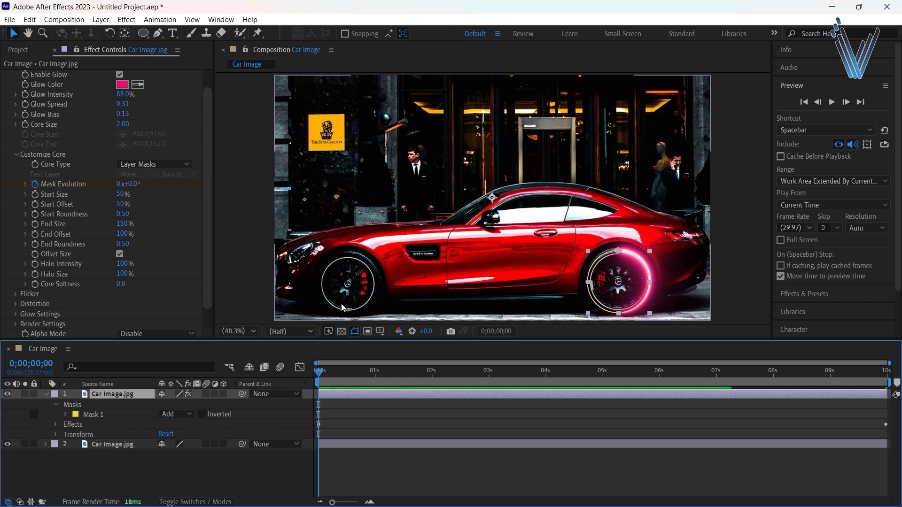
- Collapse the masked layer's properties and duplicate the unmasked Car Image.jpg layer below it
left_click(45, 393)
left_click(108, 405)
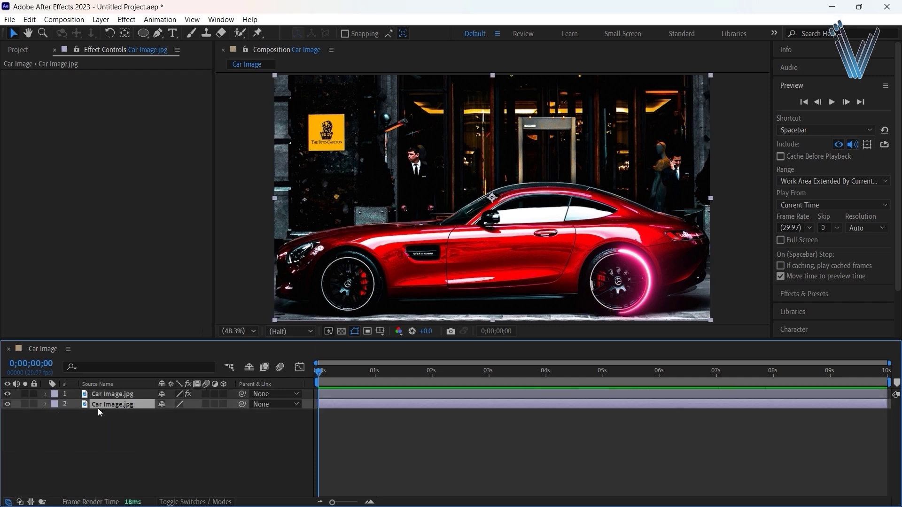
left_click(30, 19)
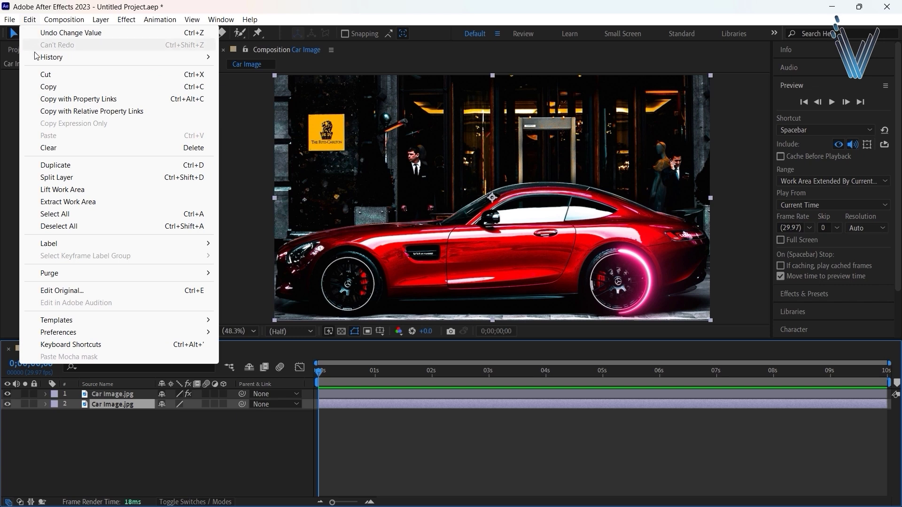
left_click(56, 166)
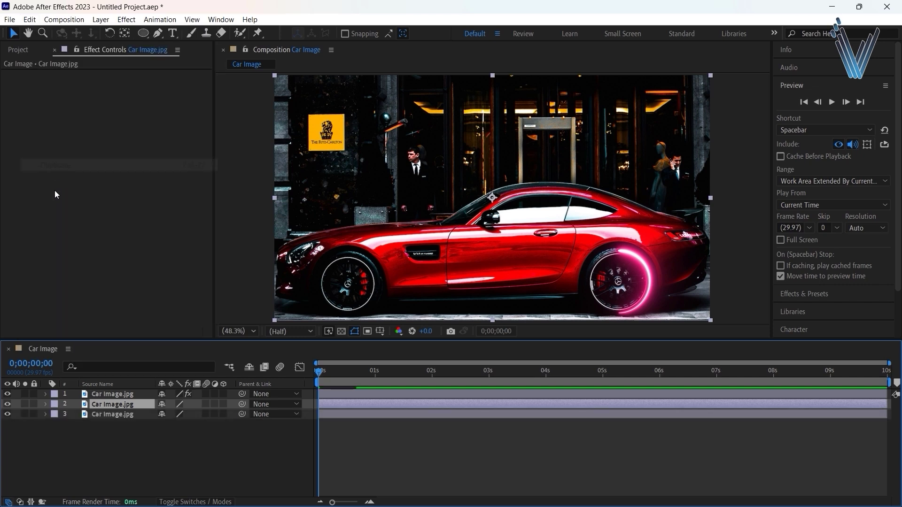
- Toggle the visibility of the three Car Image.jpg layers to check what each one contributes, leaving all of them shown
left_click(100, 415)
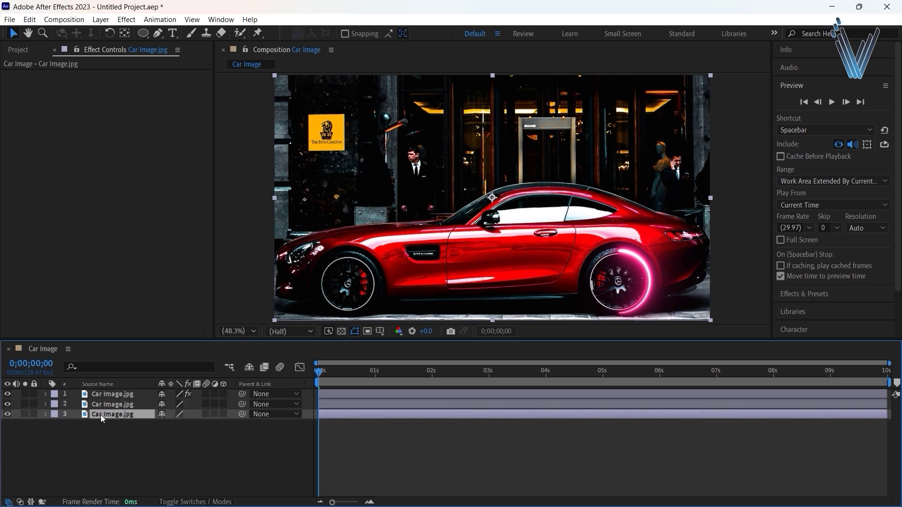
left_click(10, 395)
left_click(10, 394)
left_click(10, 394)
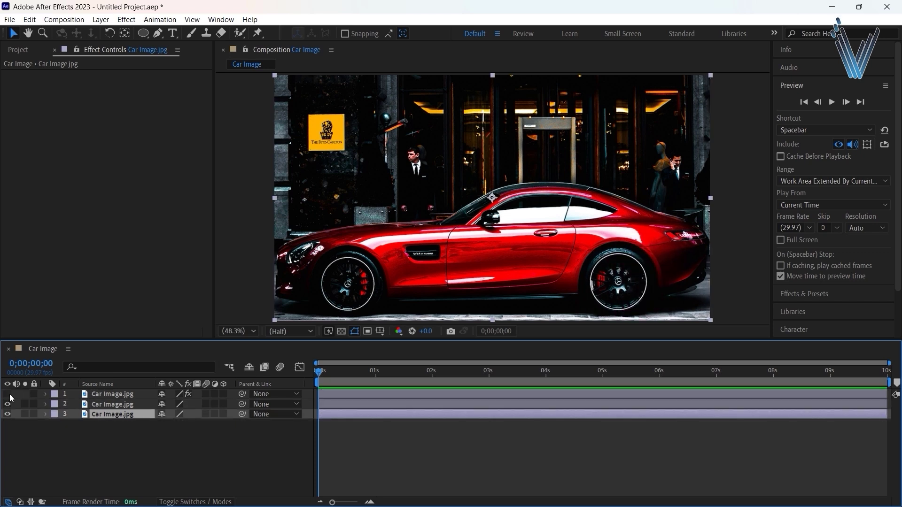
left_click(8, 405)
left_click(7, 415)
left_click(8, 414)
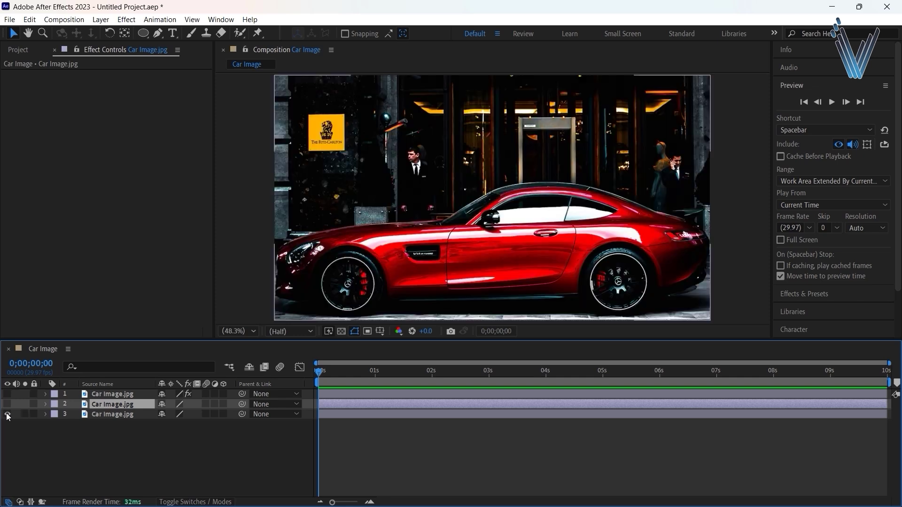
left_click(7, 405)
left_click(7, 394)
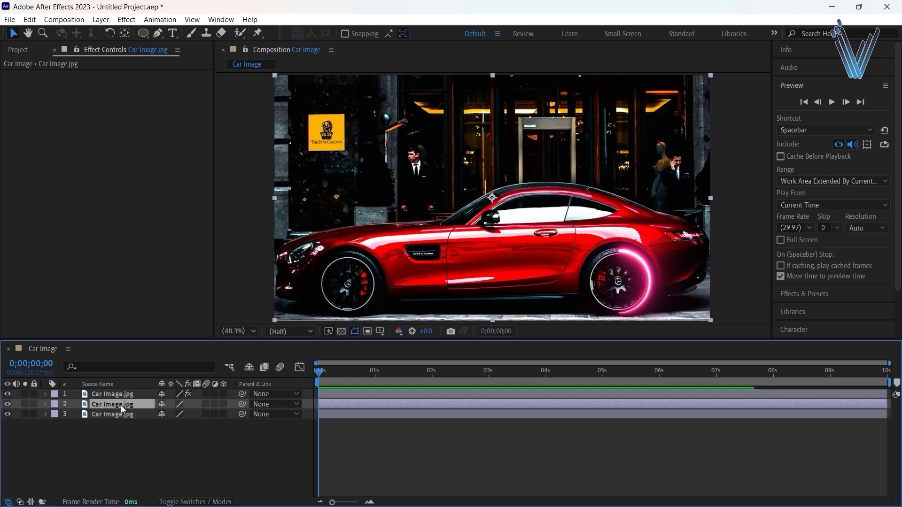
- Lock layers 1 and 3, and draw a circular ellipse mask around the front wheel on layer 2
left_click(34, 414)
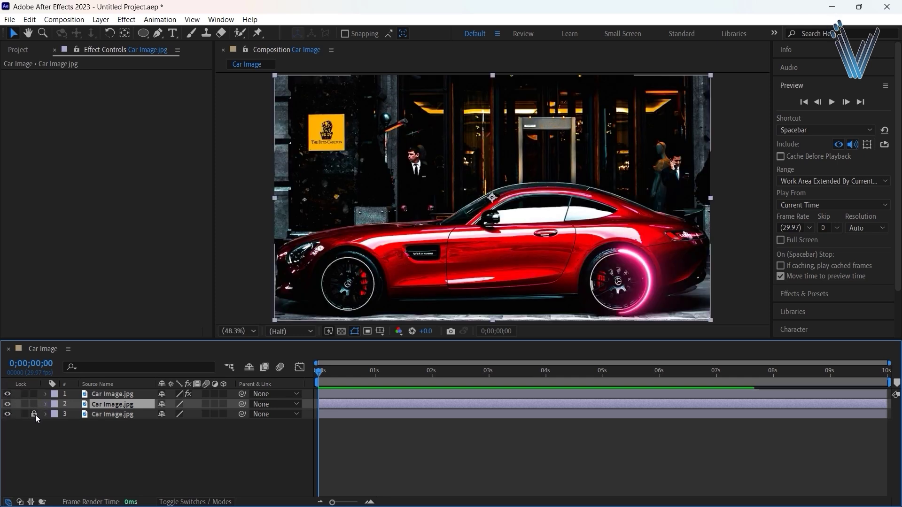
left_click(34, 394)
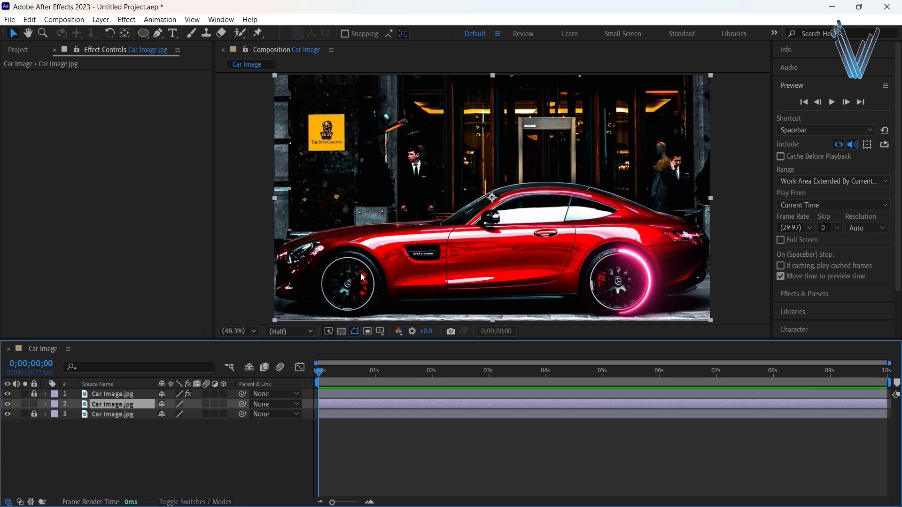
left_click_drag(146, 33, 198, 57)
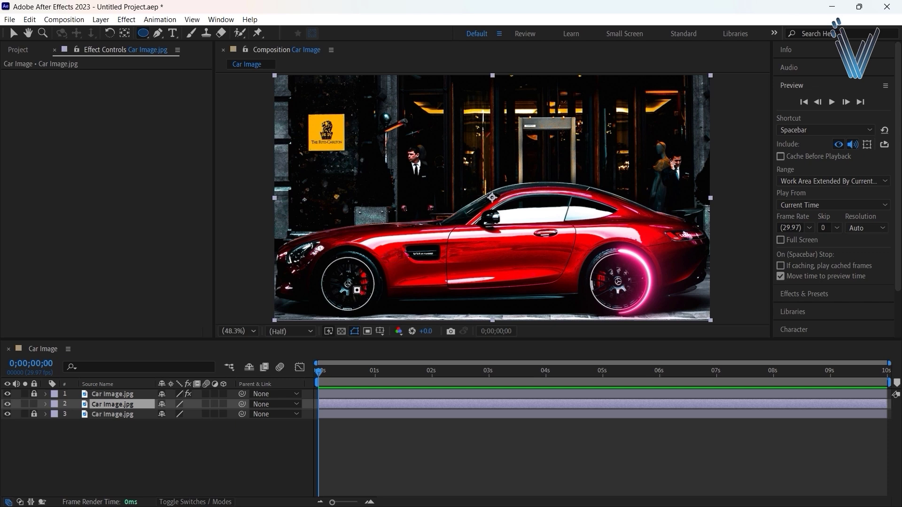
left_click_drag(347, 283, 366, 313)
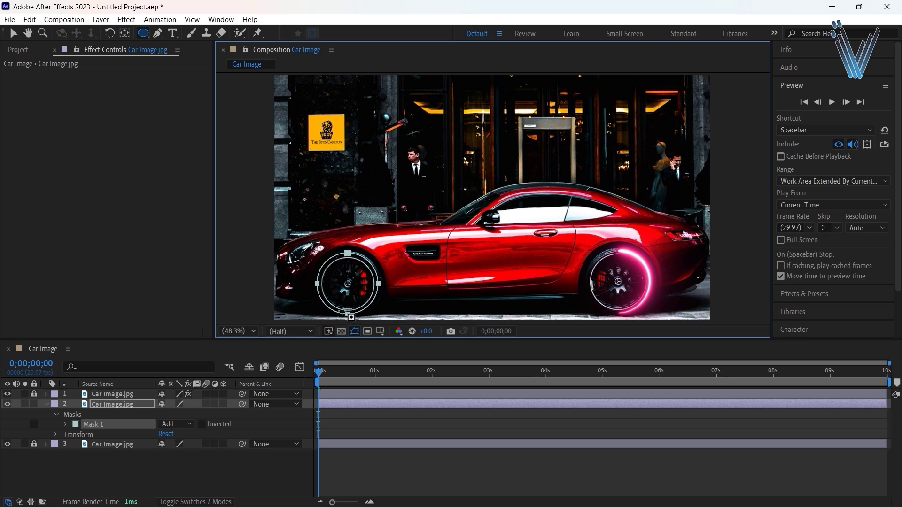
scroll(346, 306, "up", 3)
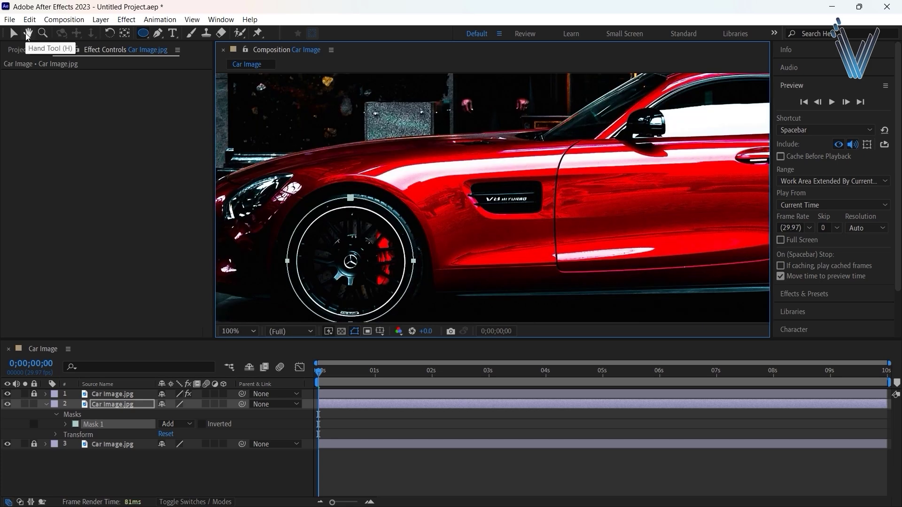
left_click(28, 33)
left_click_drag(371, 258, 389, 216)
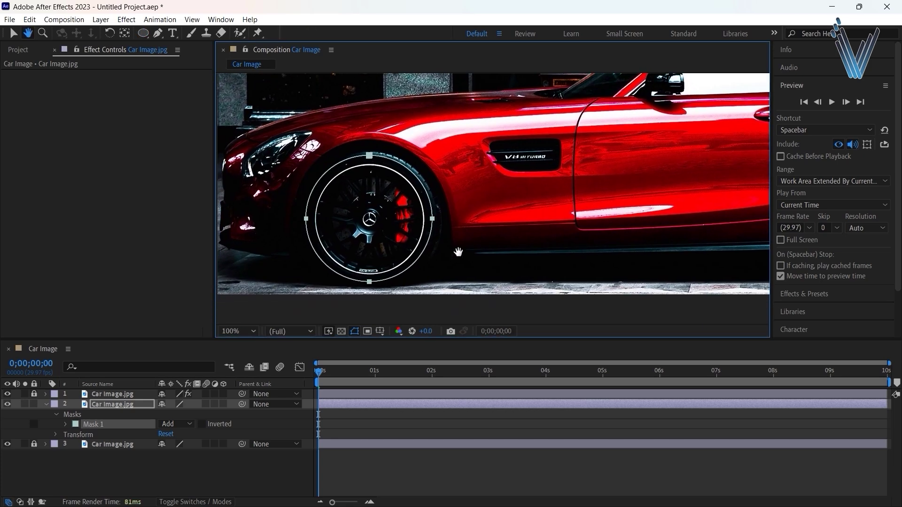
- Adjust the left, top and right points of layer 2's mask to fit the front wheel's rim more tightly
left_click(13, 33)
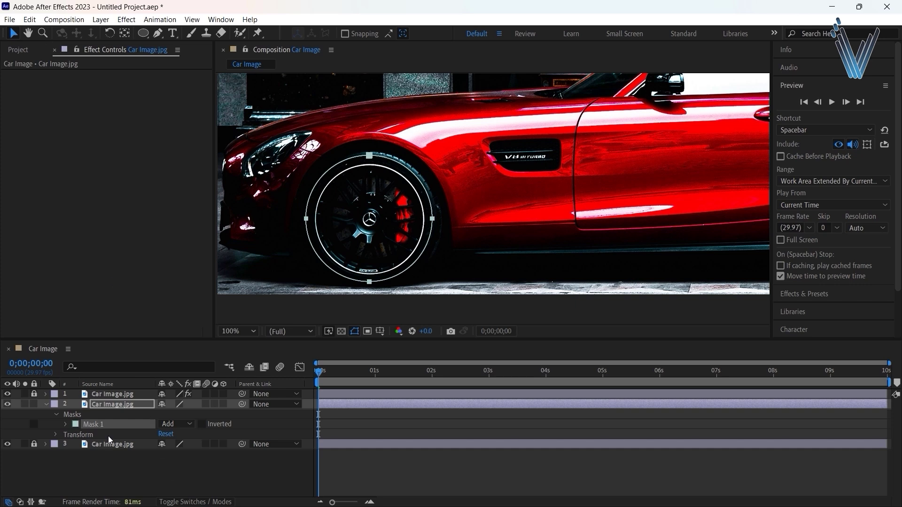
left_click(103, 423)
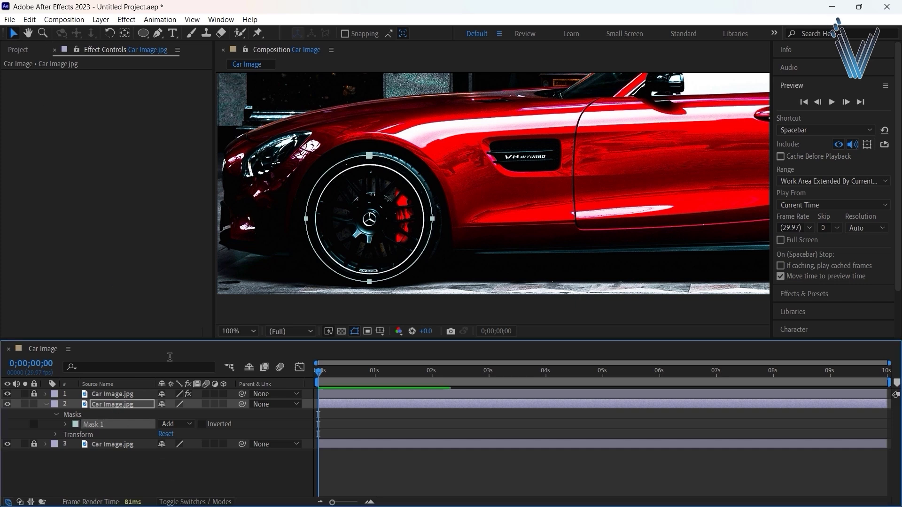
left_click_drag(276, 201, 310, 220)
left_click(369, 155)
left_click_drag(370, 155, 369, 159)
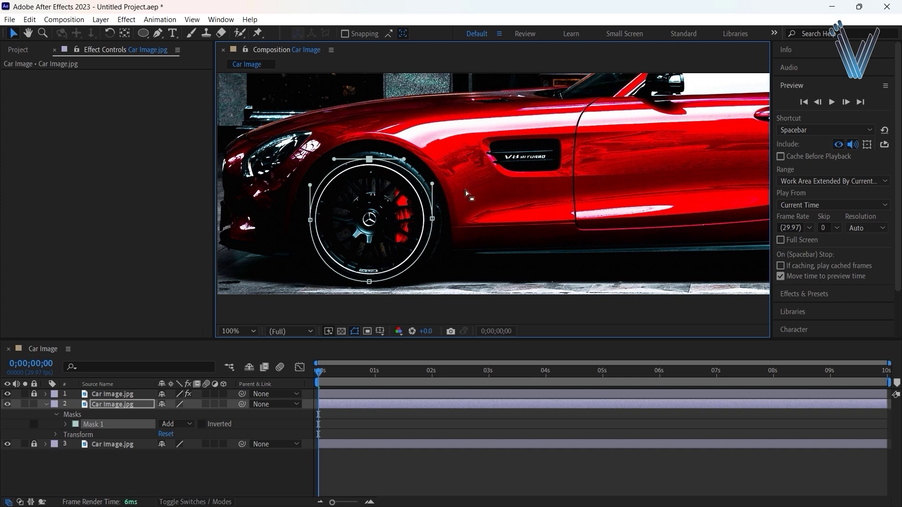
left_click_drag(466, 193, 419, 261)
left_click_drag(432, 219, 429, 220)
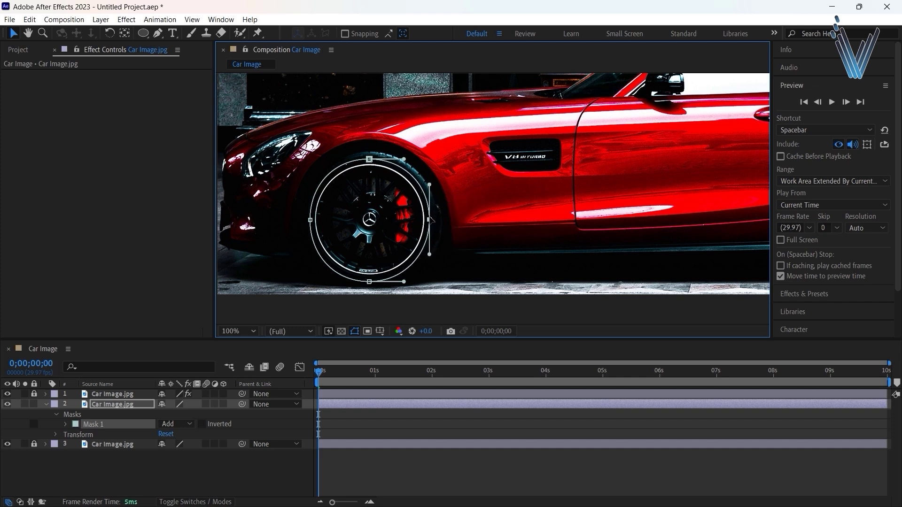
left_click_drag(393, 250, 346, 301)
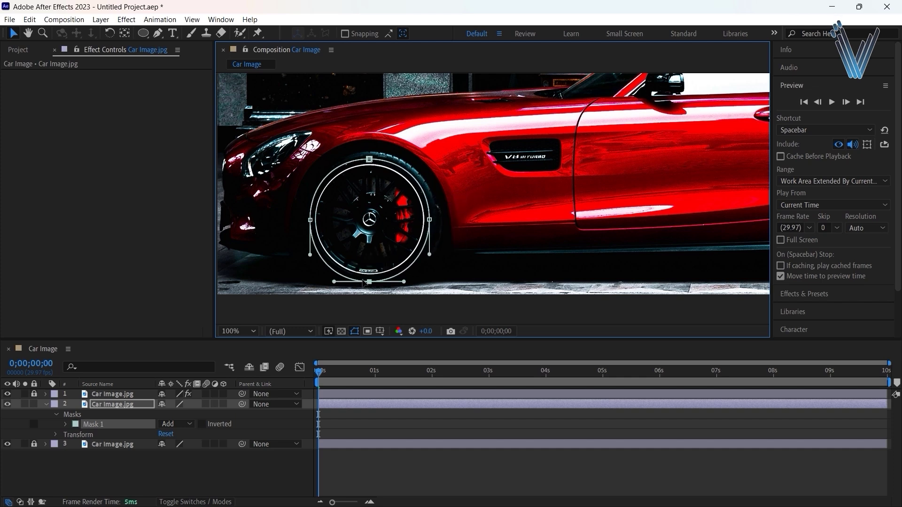
left_click(450, 251)
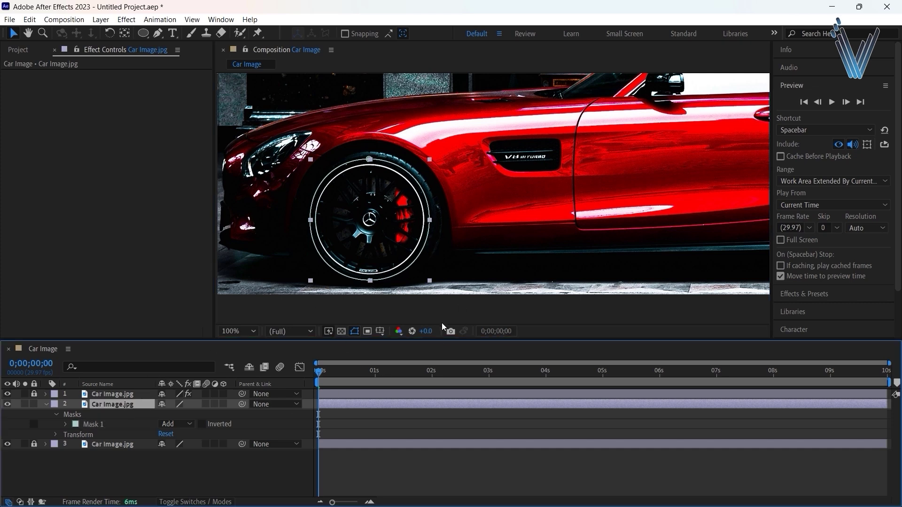
- Apply the Saber effect to the front-wheel Car Image.jpg layer, layer 2
scroll(899, 297, "down", 3)
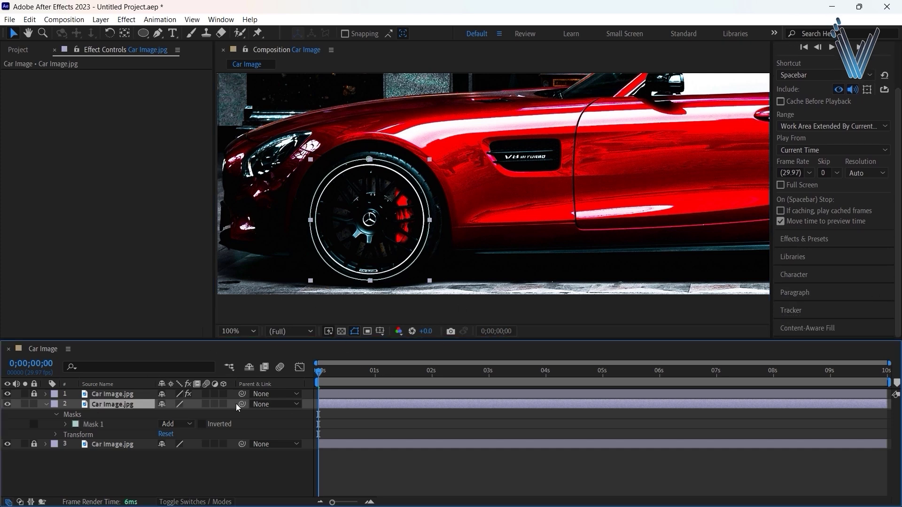
left_click(804, 239)
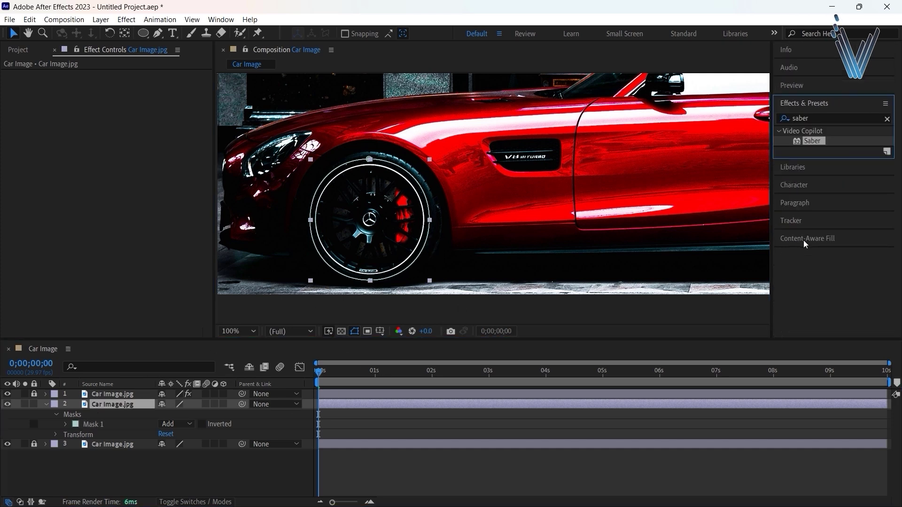
left_click(818, 119)
left_click_drag(819, 140, 116, 404)
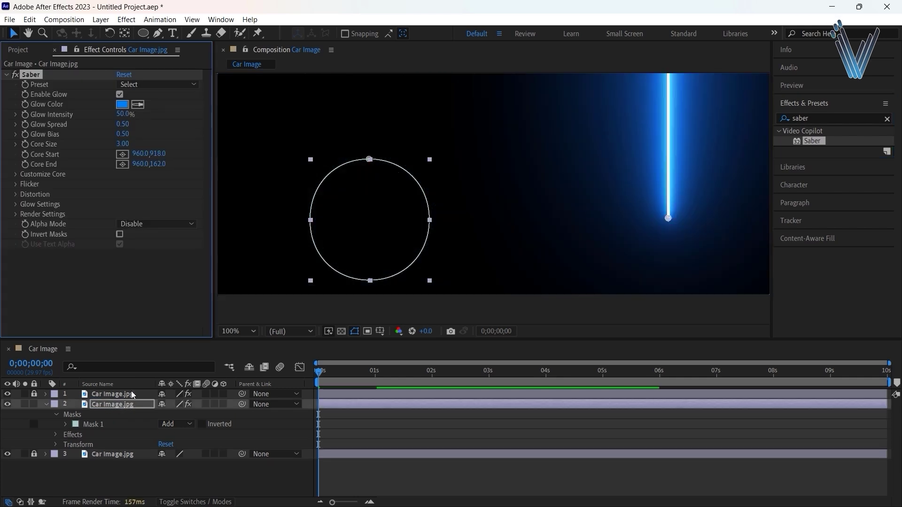
- Set layer 2's Saber preset to Neon and its core type to Layer Masks
left_click(240, 332)
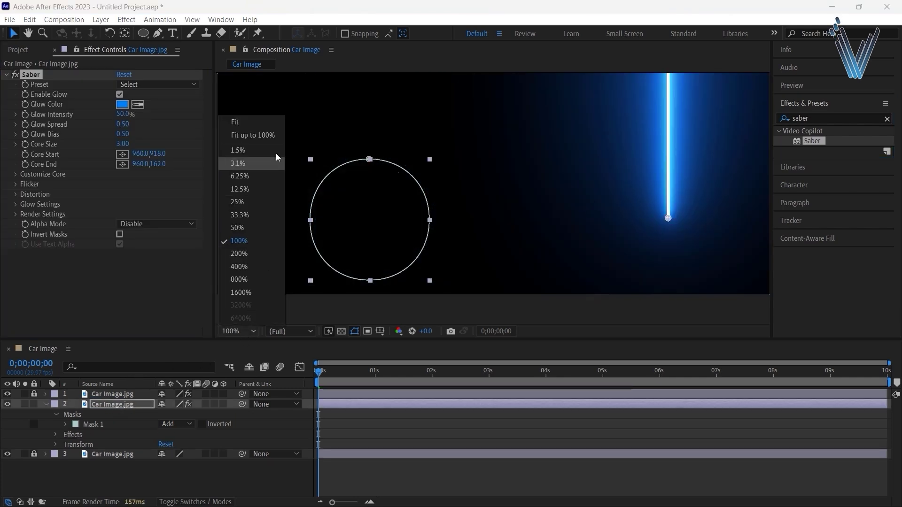
left_click(257, 134)
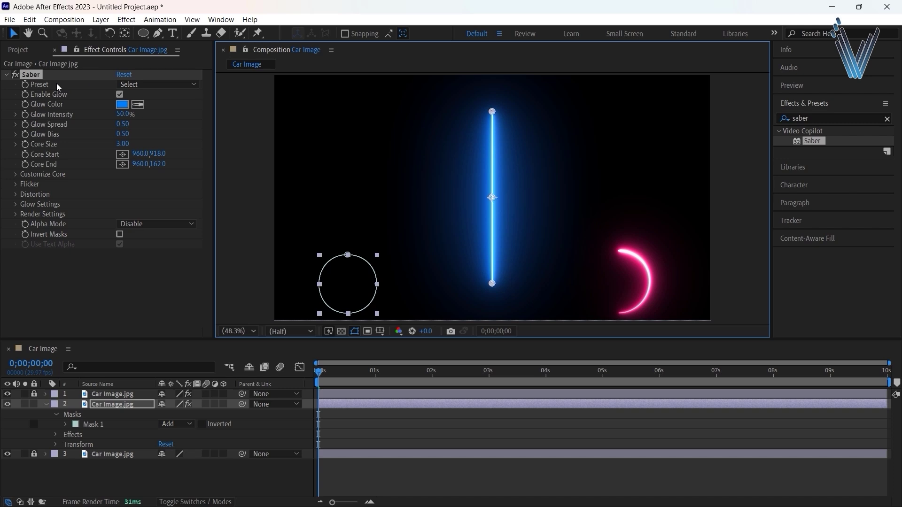
left_click(137, 87)
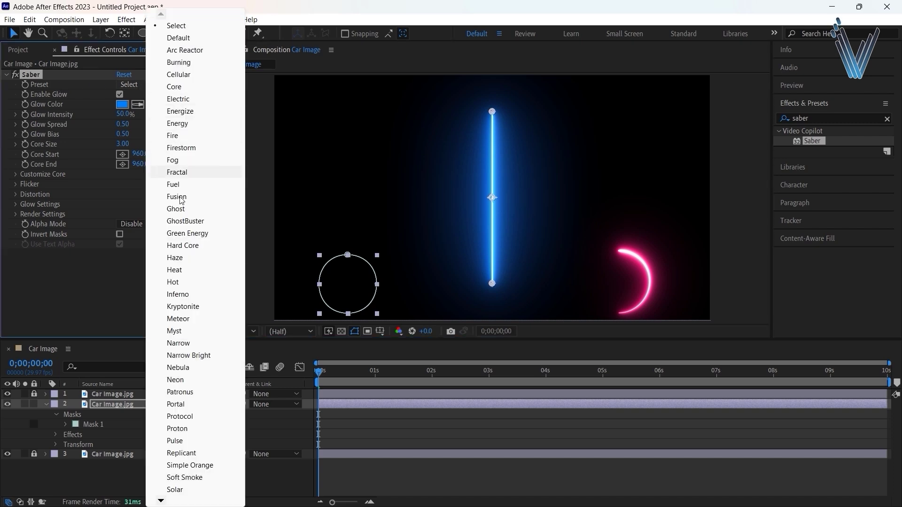
left_click(177, 379)
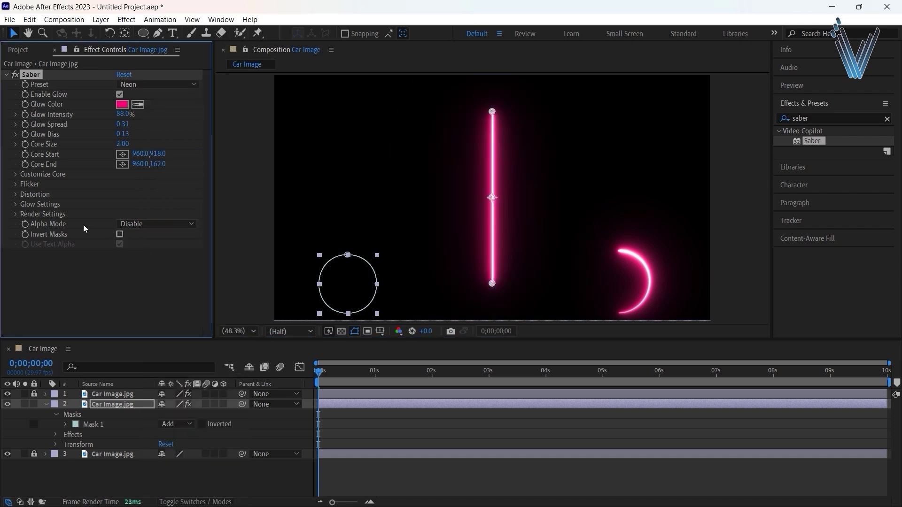
left_click(16, 174)
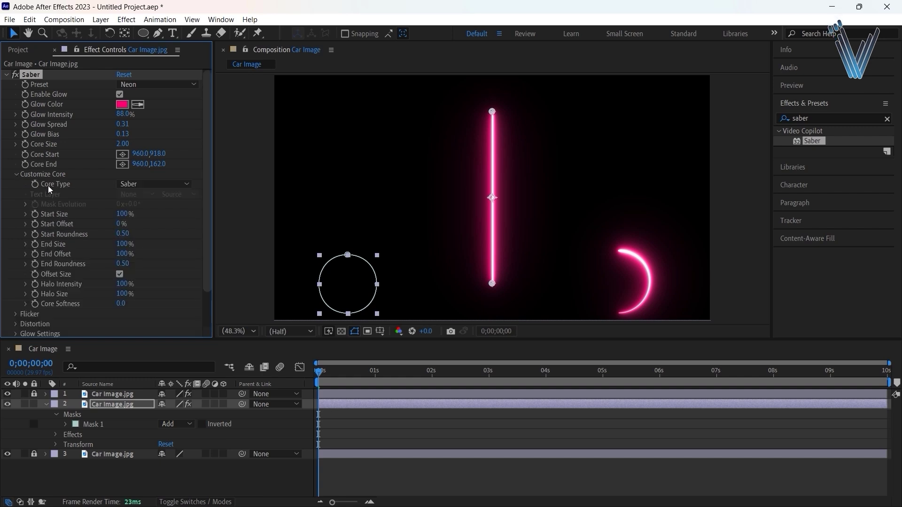
left_click(148, 184)
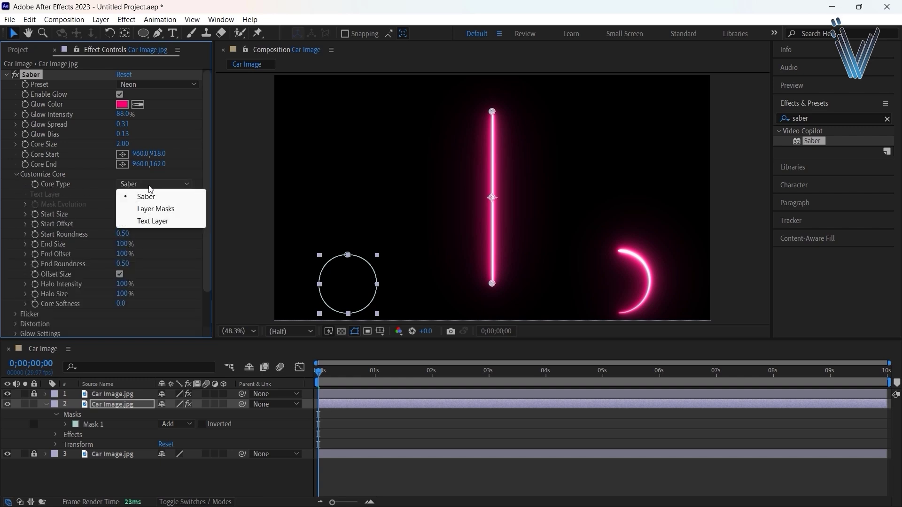
left_click(157, 210)
- Set the Saber render composite setting on layer 2 to Transparent so the car photo shows through
scroll(207, 187, "down", 3)
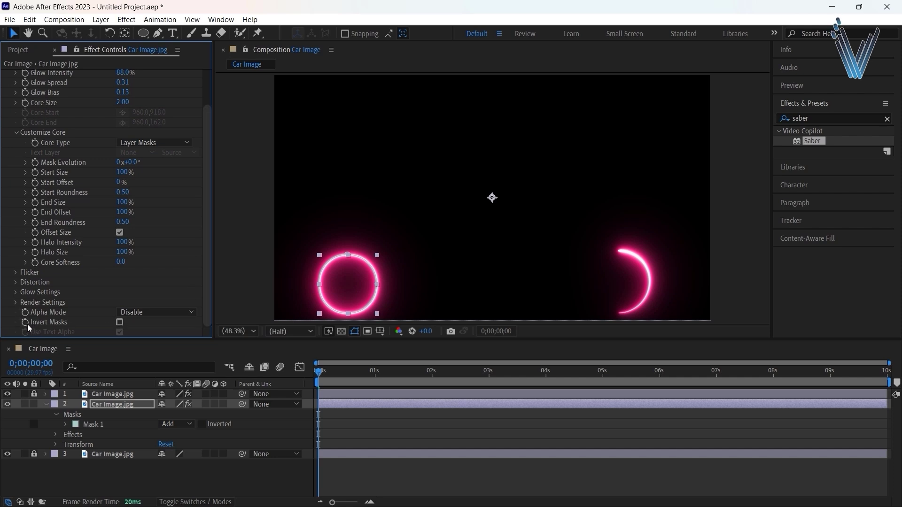
left_click(15, 303)
scroll(202, 267, "down", 2)
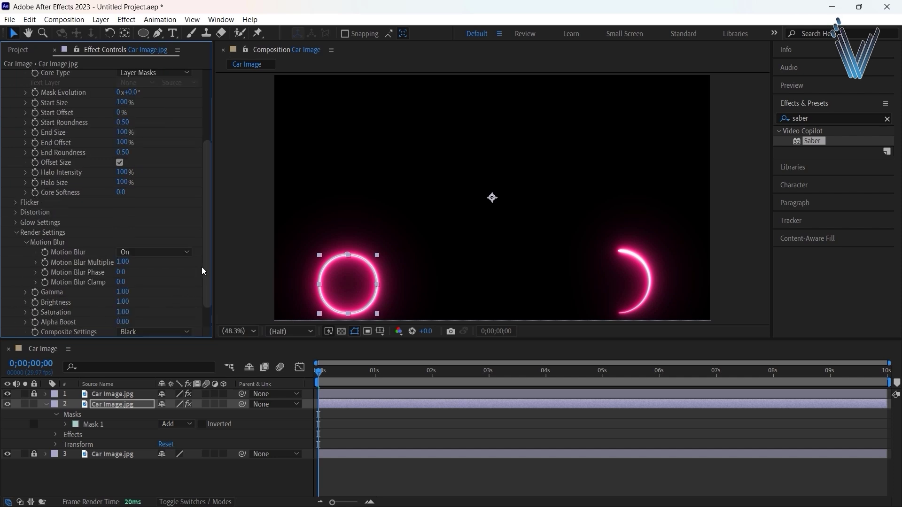
scroll(208, 258, "down", 1)
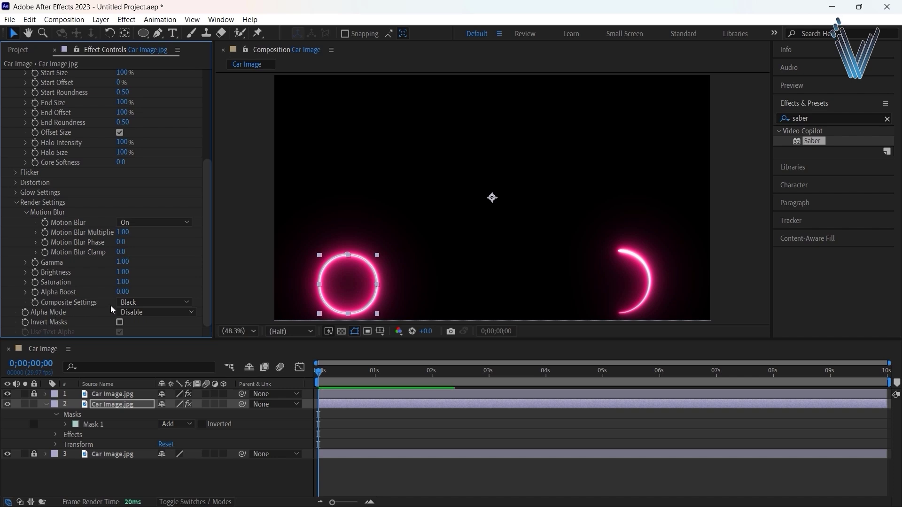
left_click(141, 303)
left_click(167, 318)
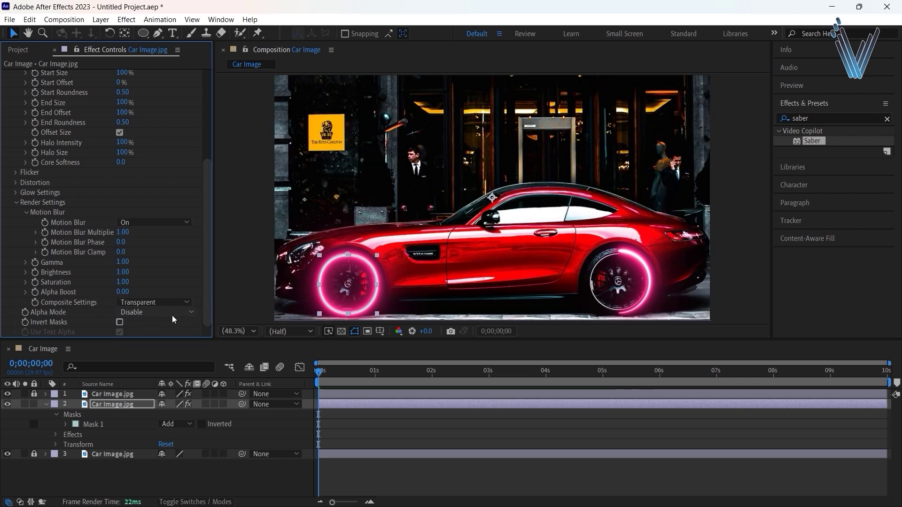
left_click(16, 202)
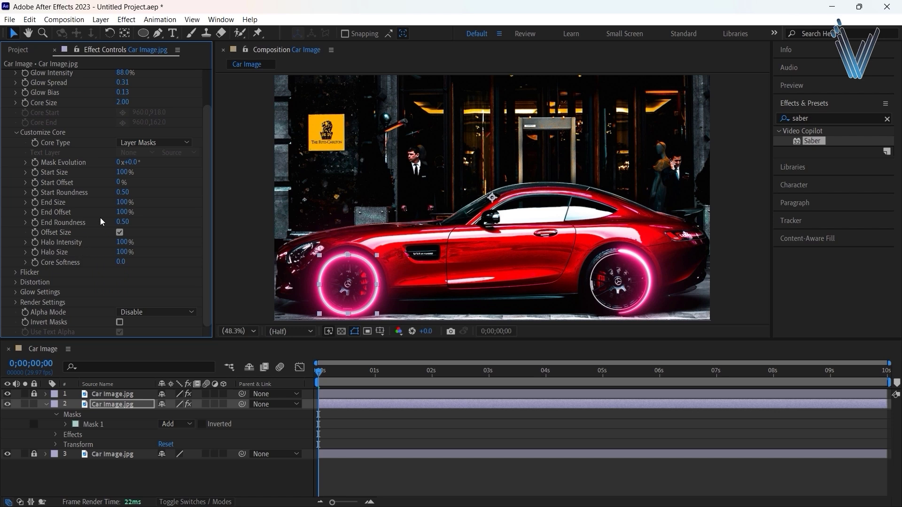
- Set the front wheel Saber's Start Size to 50% and Start Offset to 50%
scroll(92, 212, "up", 1)
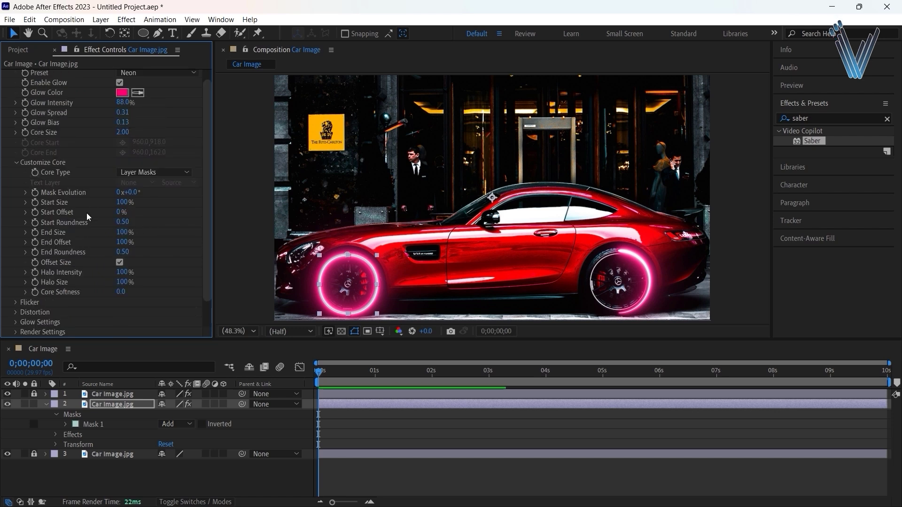
left_click(123, 203)
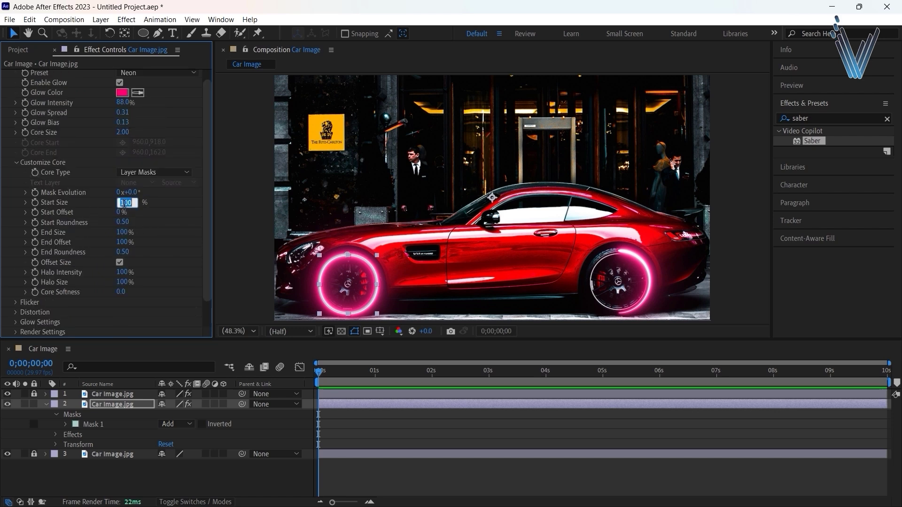
type("50")
key("Return")
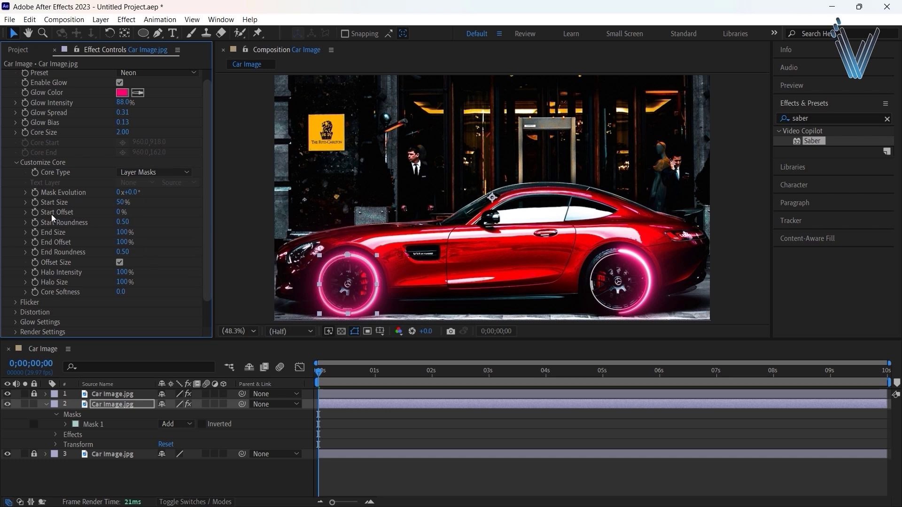
left_click(118, 212)
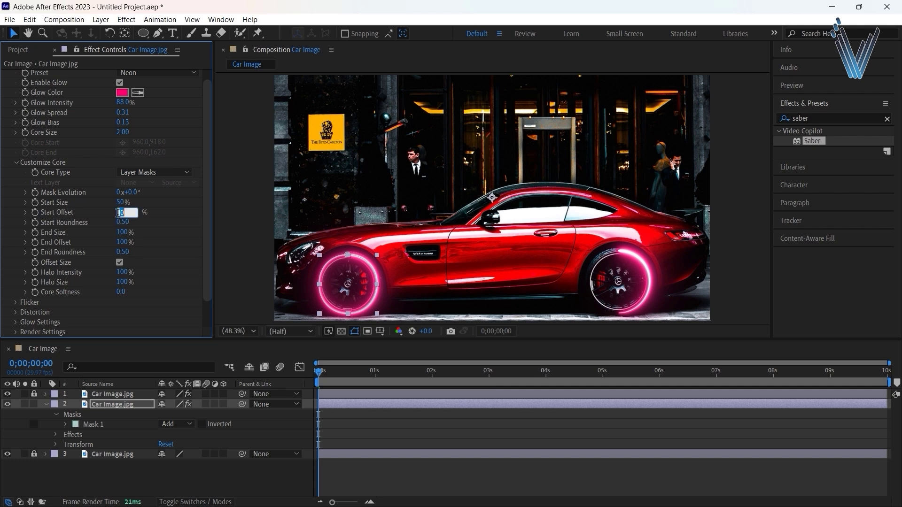
type("50")
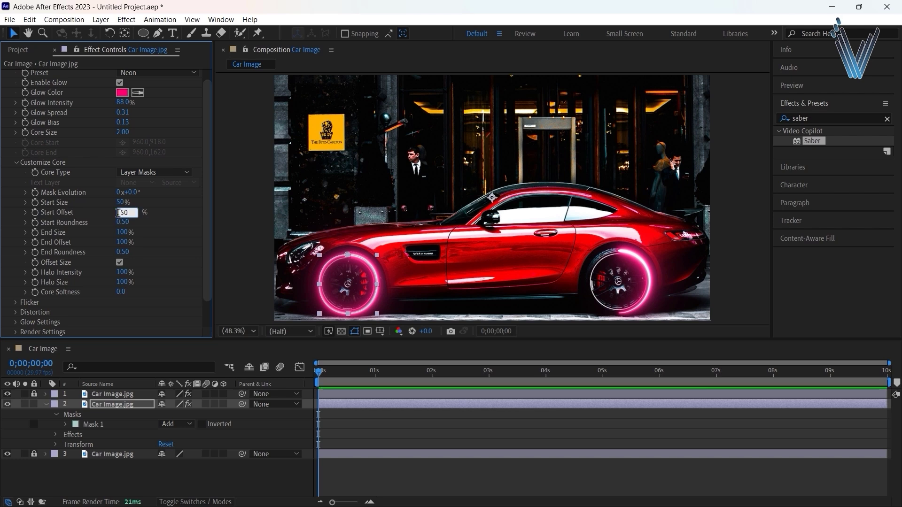
key("Return")
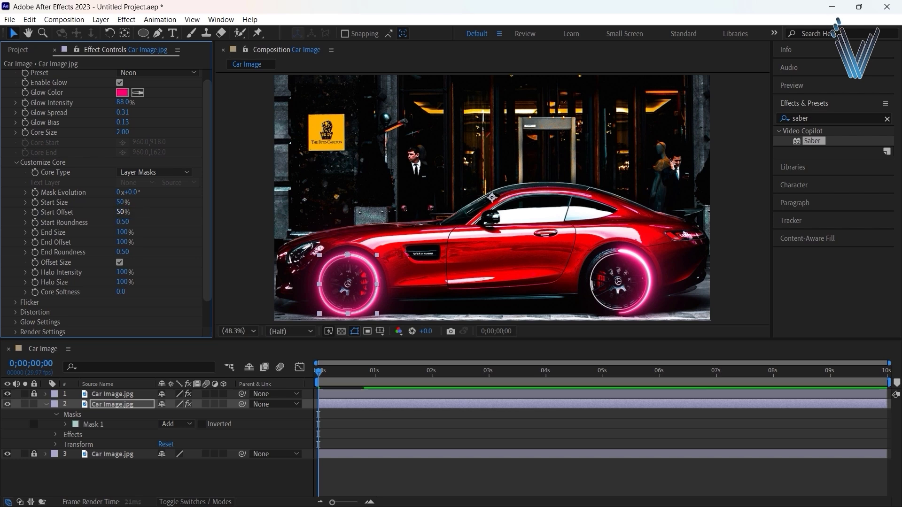
left_click(313, 438)
- Set the front wheel Saber's End Size to 150% and deselect the layer
scroll(38, 204, "down", 2)
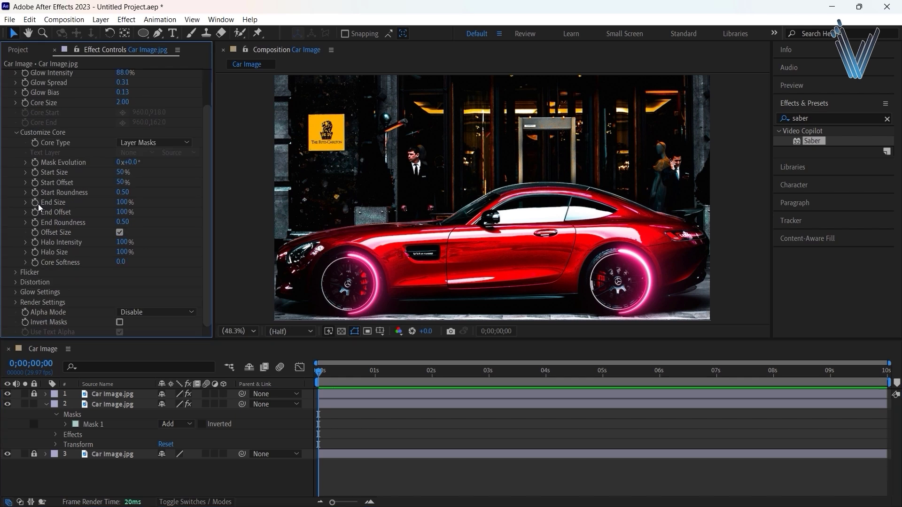
left_click(122, 202)
type("150")
key("Return")
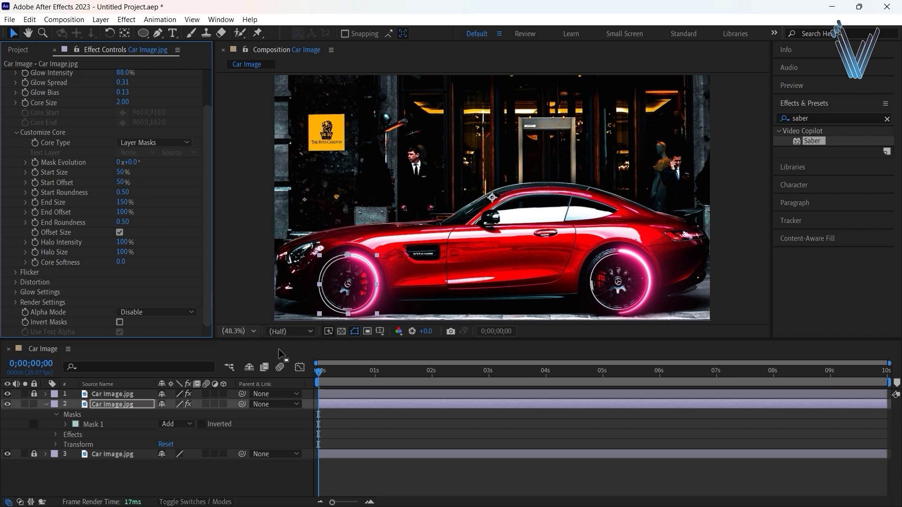
left_click(269, 480)
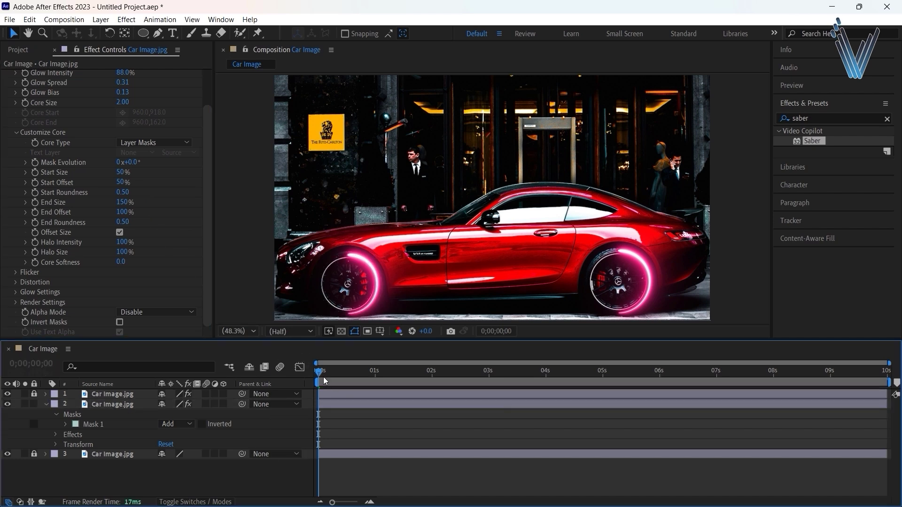
- Keyframe the front wheel Saber's Mask Evolution from 0 at the first frame to 9 revolutions at 0;00;09;29
left_click_drag(319, 372, 305, 387)
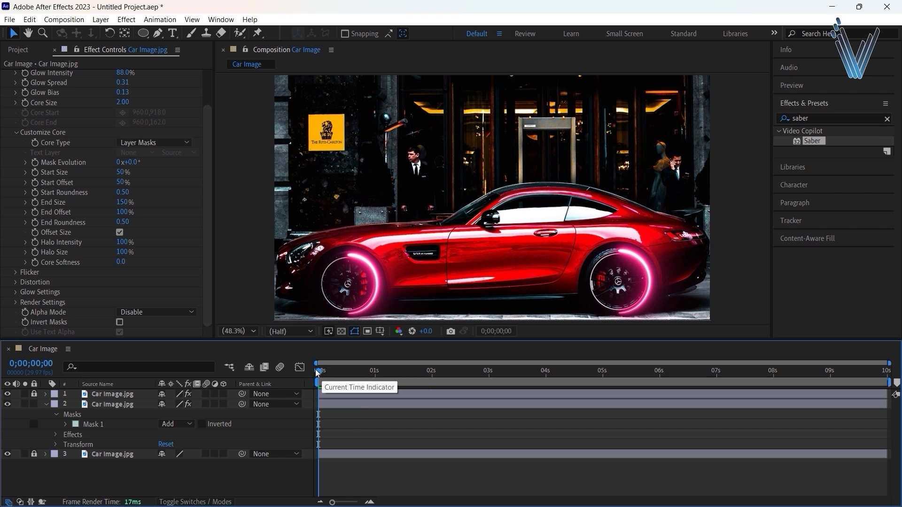
left_click(35, 162)
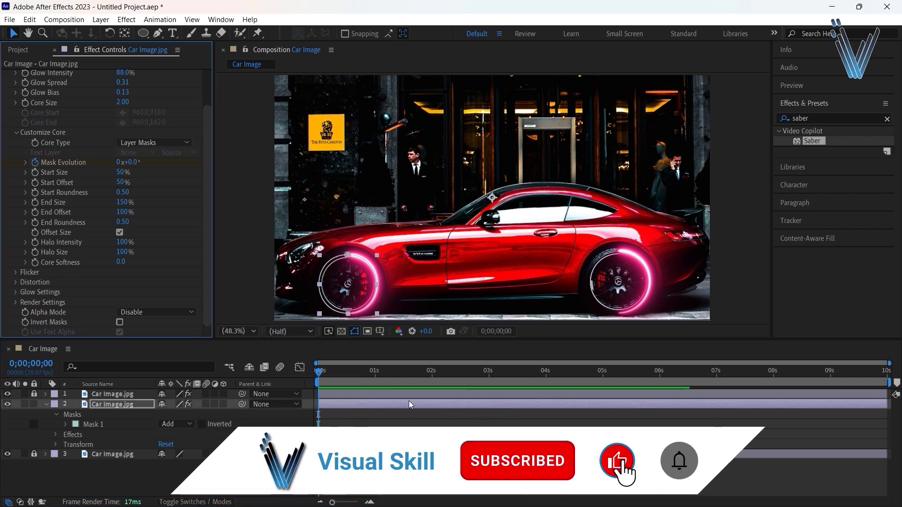
left_click_drag(326, 371, 890, 376)
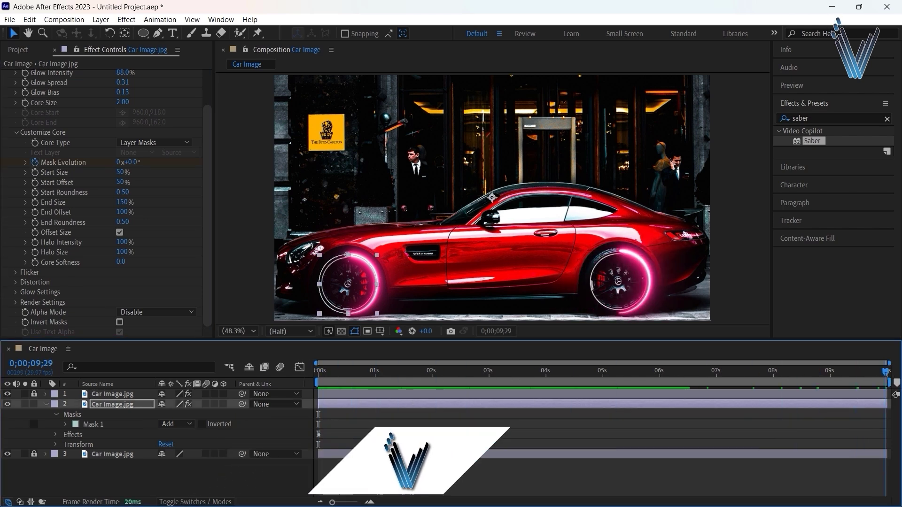
left_click(121, 162)
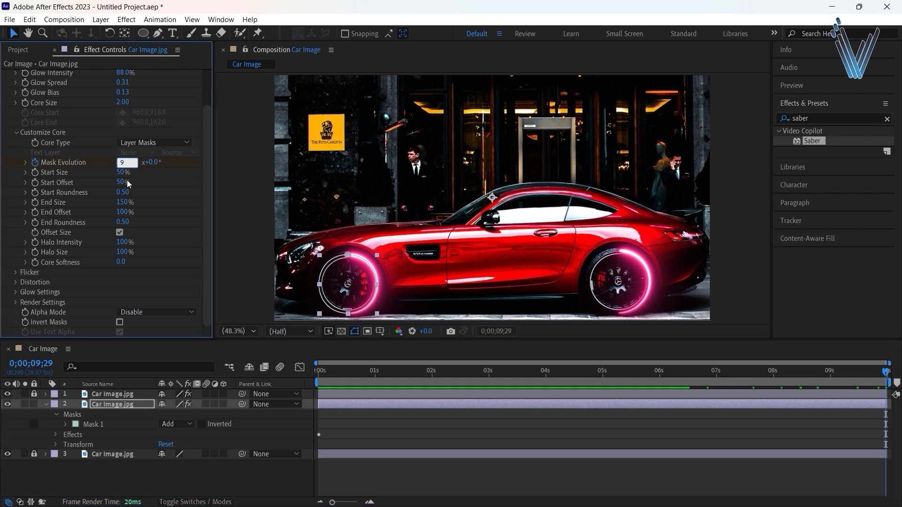
key("Return")
- Collapse layer 2's properties and play the animation from the first frame to check both rotating wheel glows
left_click_drag(638, 373, 287, 390)
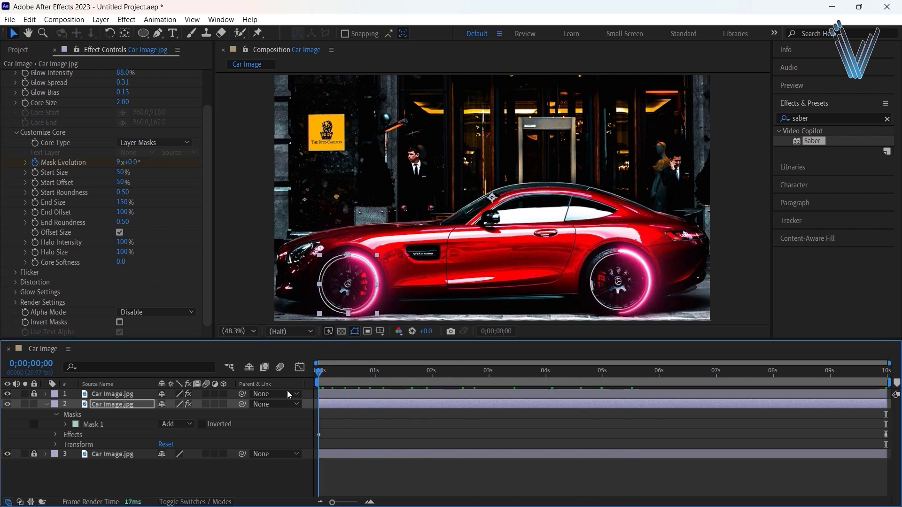
left_click(46, 404)
left_click(791, 85)
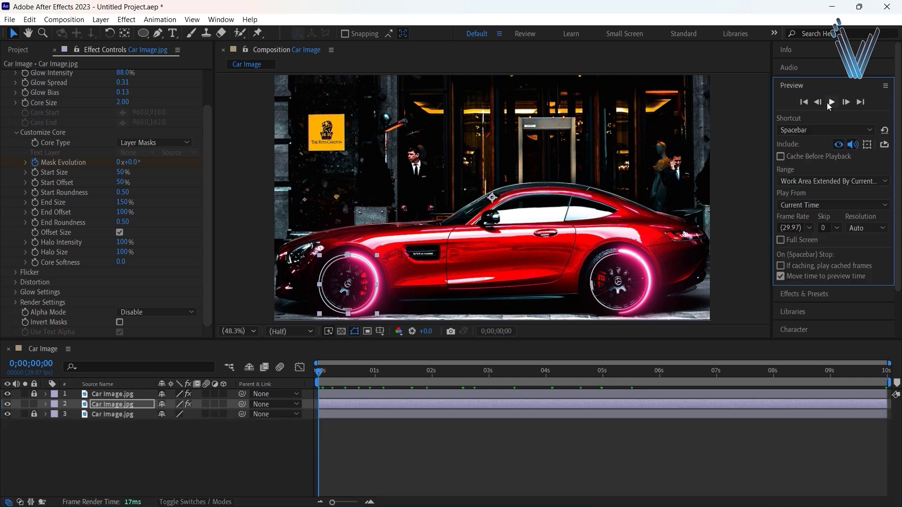
left_click(832, 102)
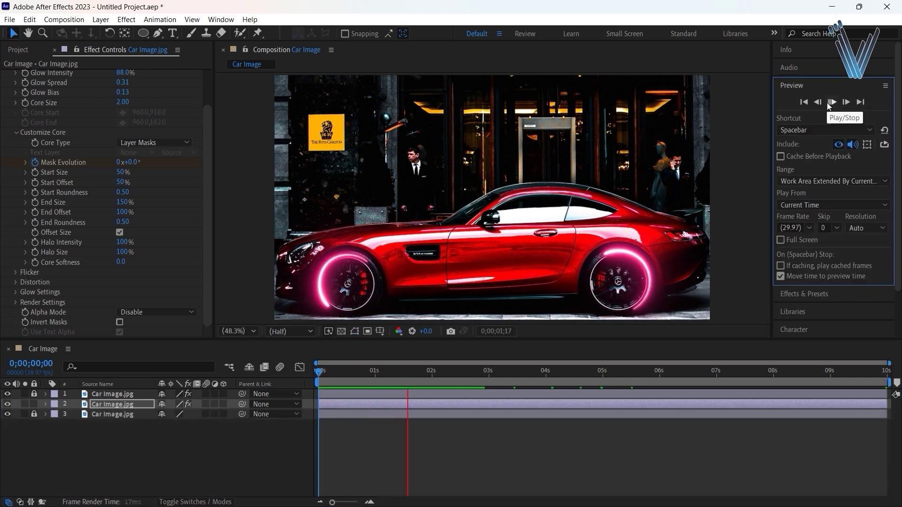